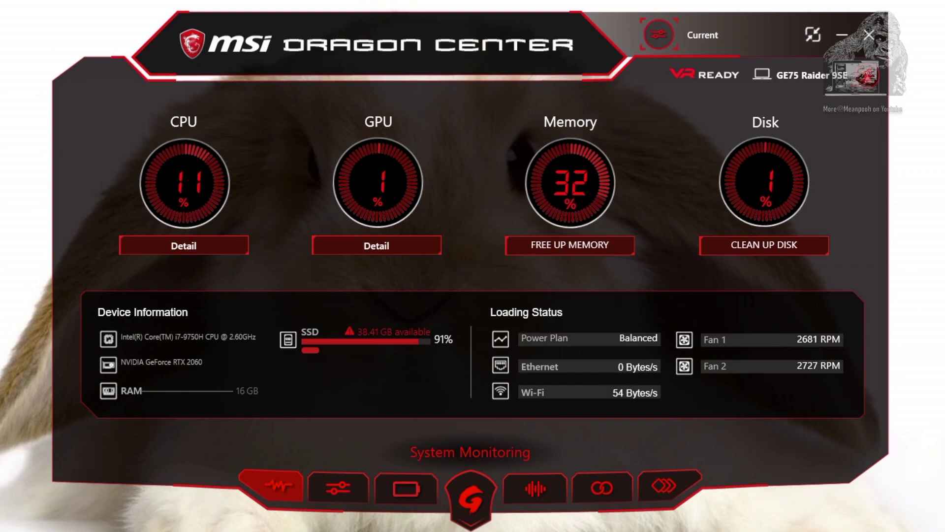
Free up the system memory, and open the disk clean-up drive selection and exit it without cleaning a drive.
{"action": "left_click", "coordinate": [183, 245]}
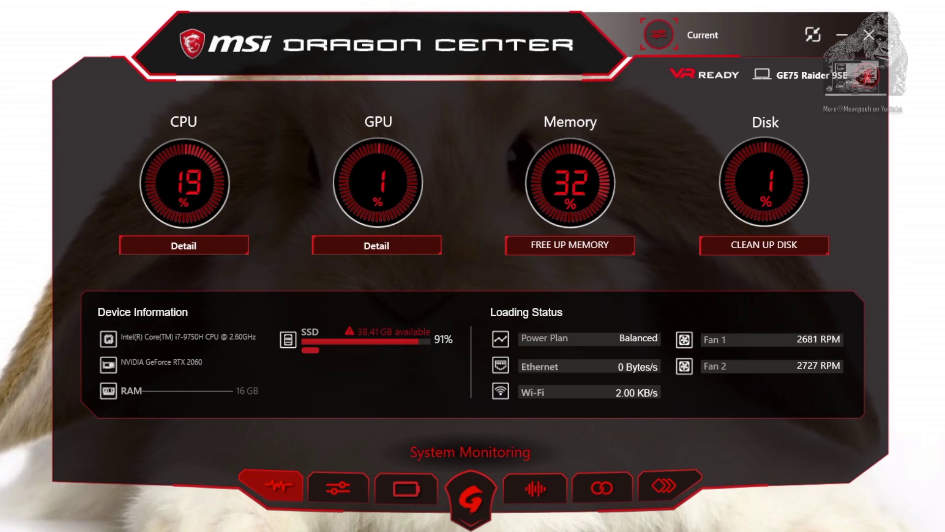
{"action": "mouse_move", "coordinate": [376, 245]}
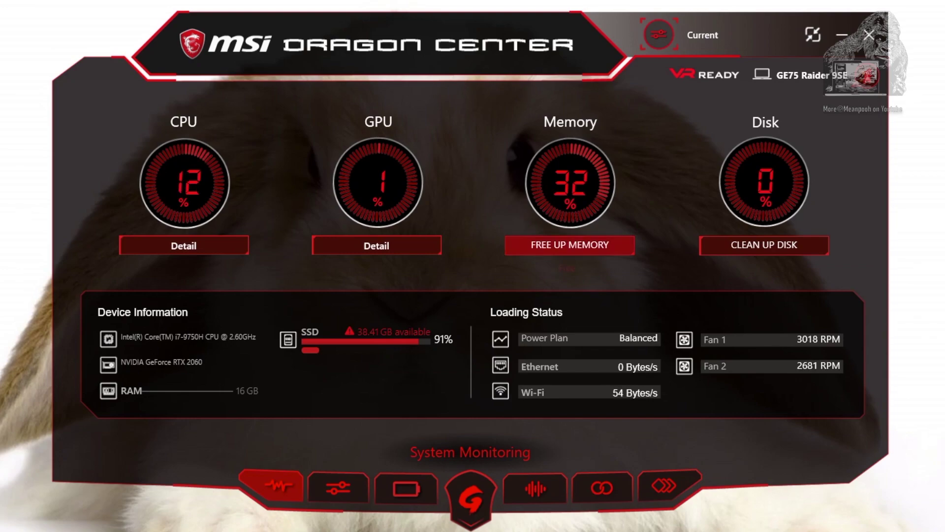
{"action": "left_click", "coordinate": [570, 244]}
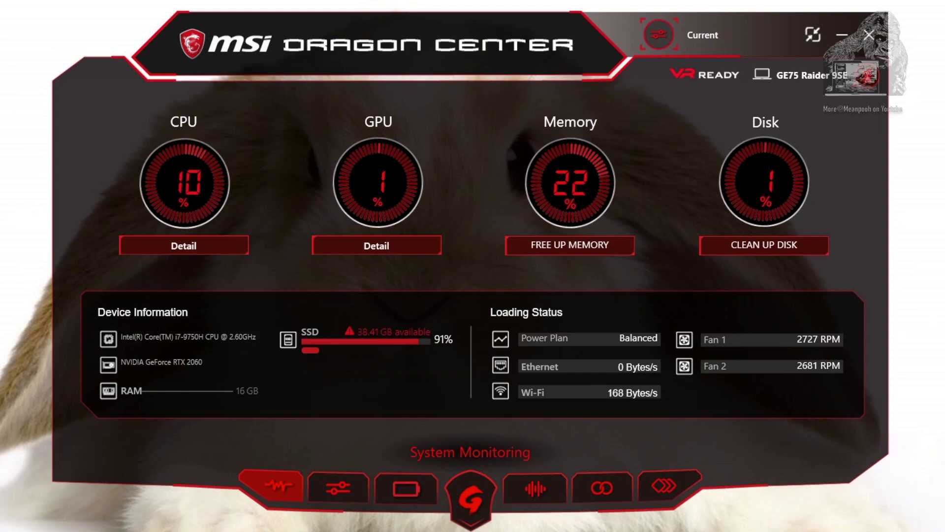
{"action": "left_click", "coordinate": [764, 245]}
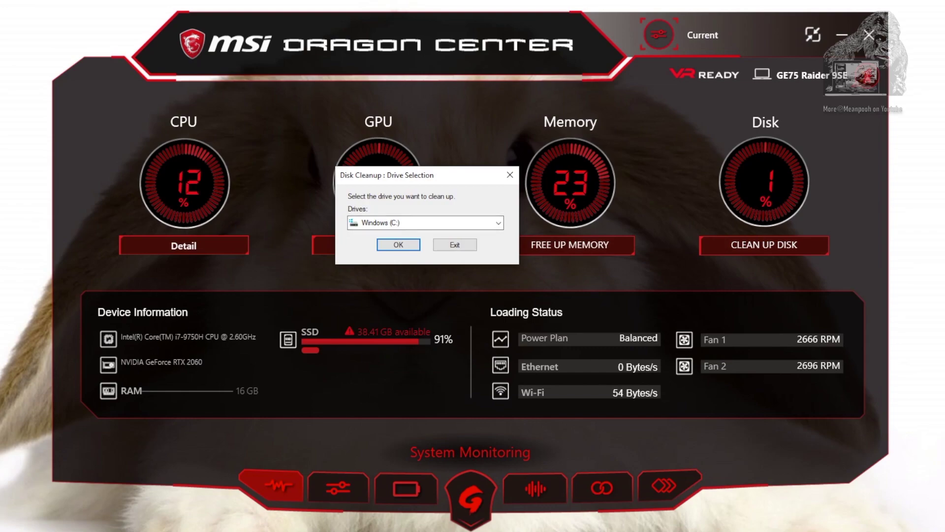
{"action": "left_click", "coordinate": [438, 245]}
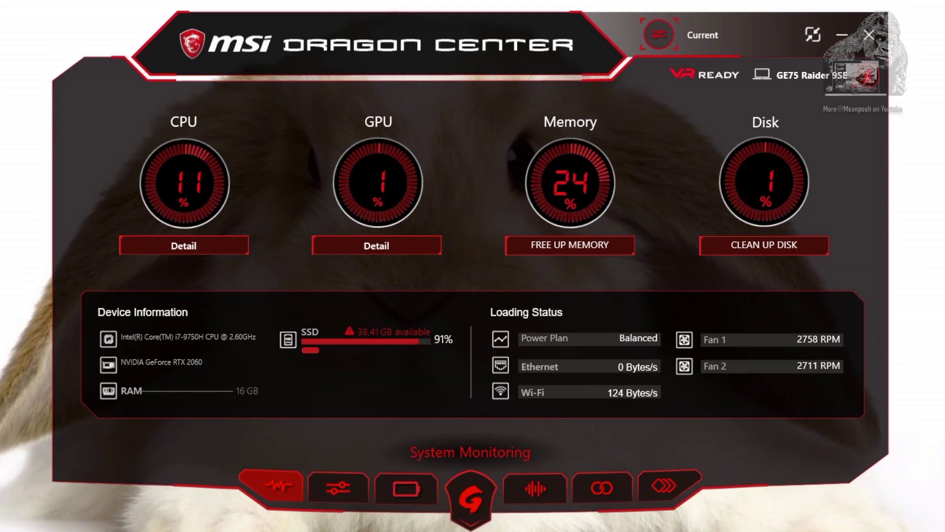
Examine the System Tuner settings of the Performance, Theater, Meeting, Profile 01 and Profile 02 profiles.
{"action": "left_click", "coordinate": [338, 487]}
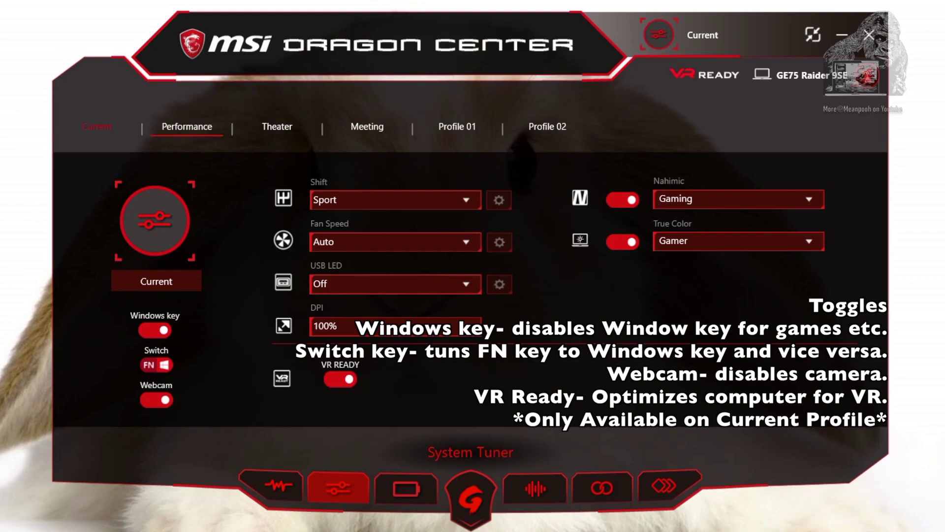
{"action": "left_click", "coordinate": [187, 126]}
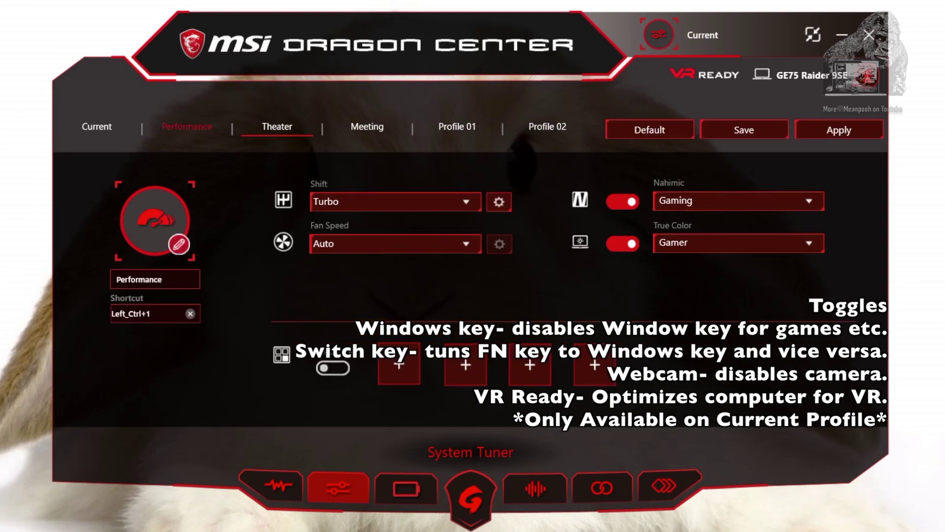
{"action": "left_click", "coordinate": [277, 126]}
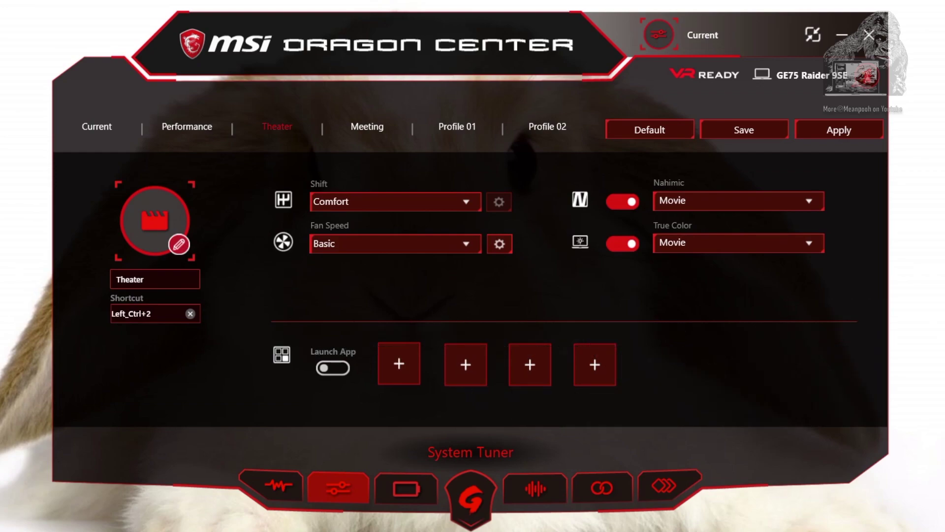
{"action": "left_click", "coordinate": [367, 126]}
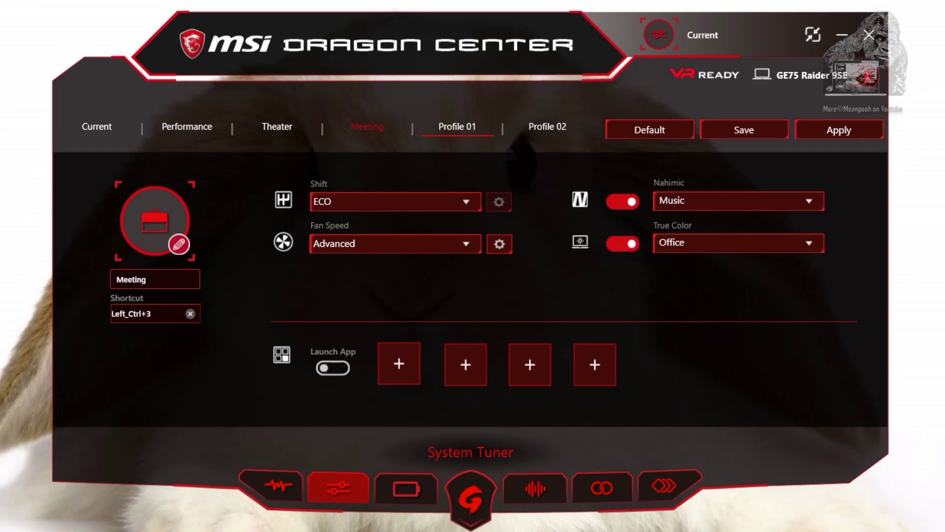
{"action": "left_click", "coordinate": [457, 127]}
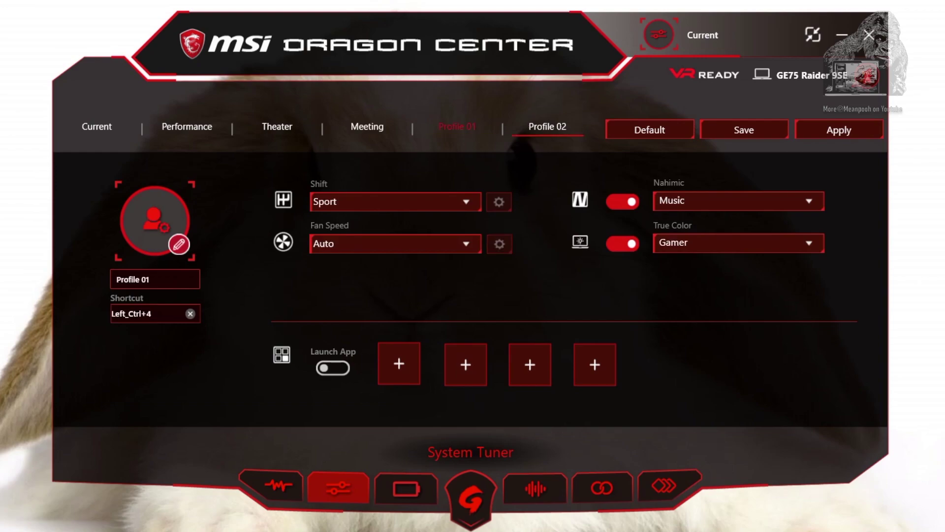
{"action": "left_click", "coordinate": [548, 126]}
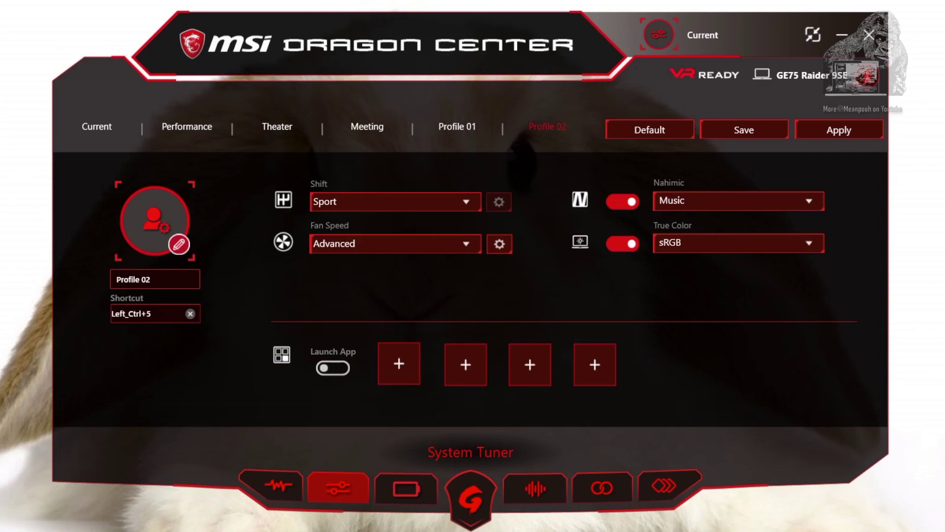
Rename the Profile 01 tuning profile as Meanpooh.
{"action": "left_click", "coordinate": [457, 127]}
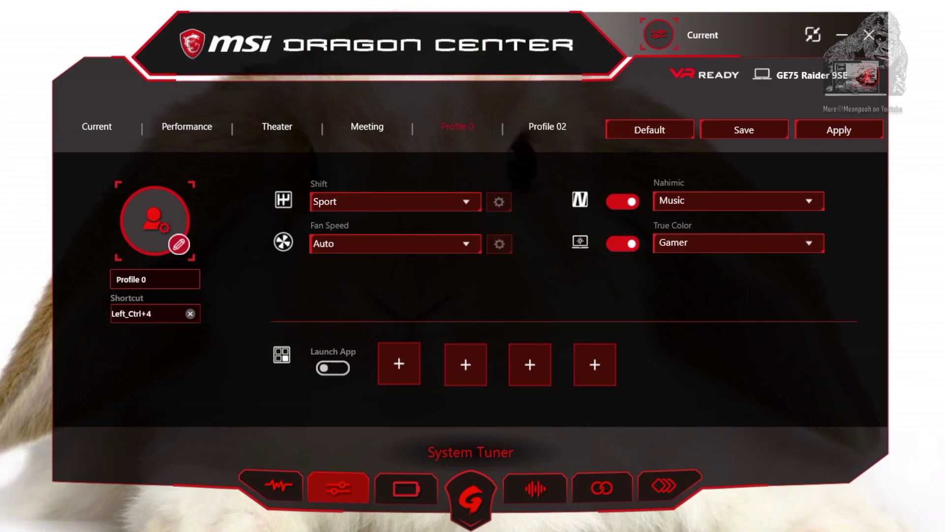
{"action": "key", "text": "BackSpace"}
{"action": "key", "text": "BackSpace"}
{"action": "key", "text": "BackSpace"}
{"action": "key", "text": "BackSpace"}
{"action": "key", "text": "BackSpace"}
{"action": "key", "text": "BackSpace"}
{"action": "key", "text": "BackSpace"}
{"action": "key", "text": "BackSpace"}
{"action": "key", "text": "BackSpace"}
{"action": "type", "text": "Meanpooh"}
Browse the Pictures folder for a new profile picture and examine the detailed properties of image 1.
{"action": "left_click", "coordinate": [179, 245]}
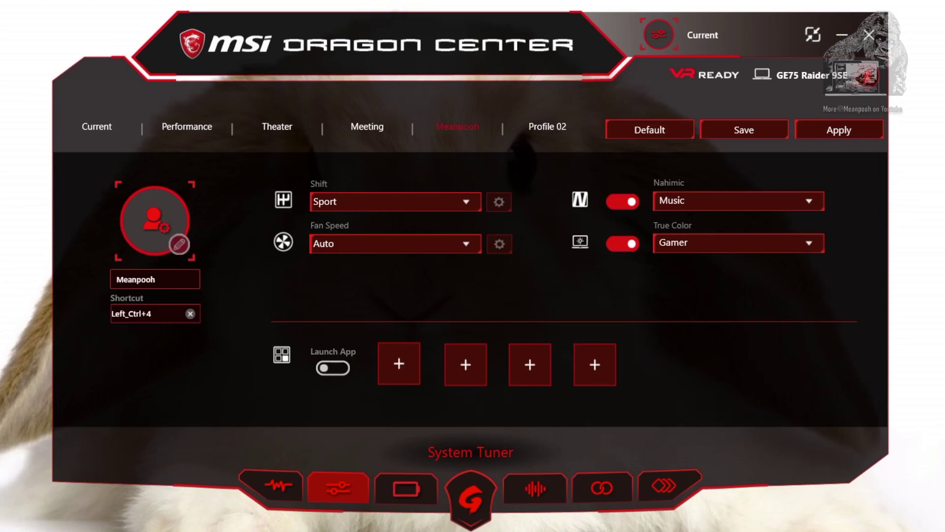
{"action": "left_click", "coordinate": [561, 107]}
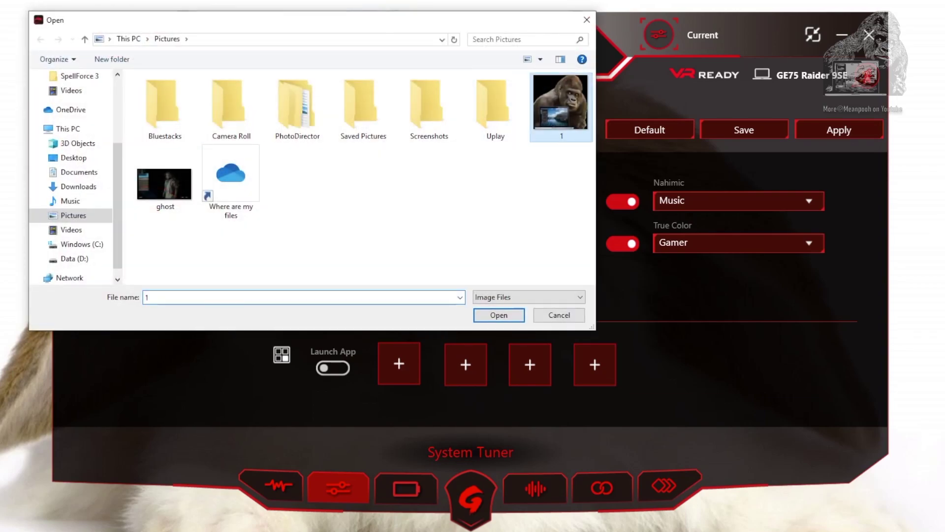
{"action": "right_click", "coordinate": [567, 117]}
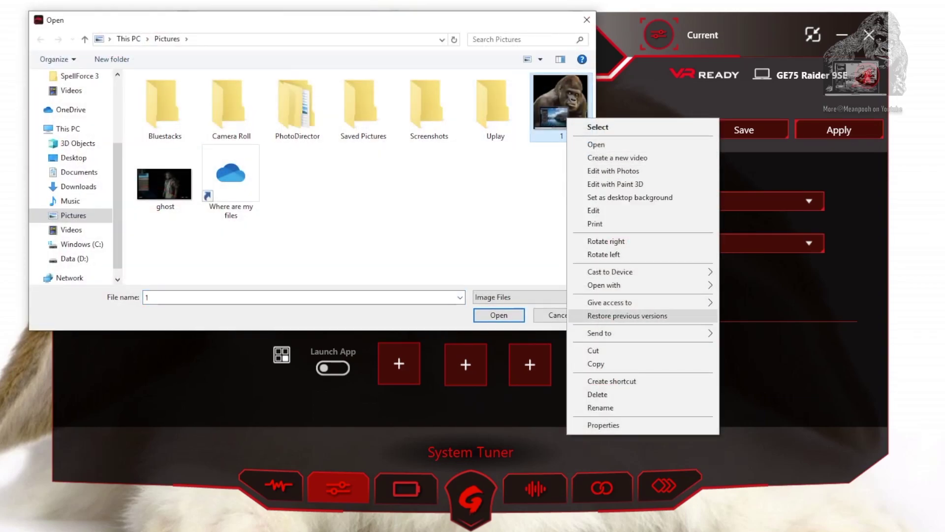
{"action": "left_click", "coordinate": [603, 425]}
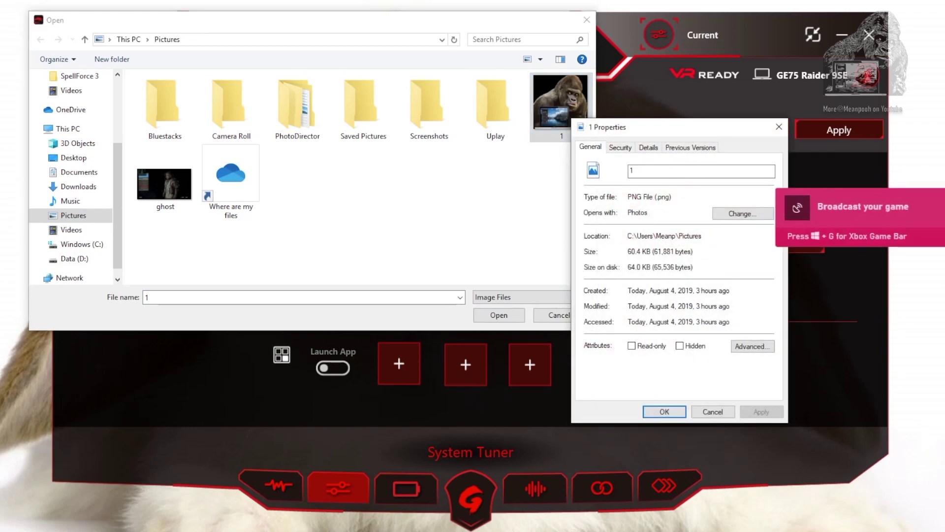
{"action": "left_click", "coordinate": [648, 147]}
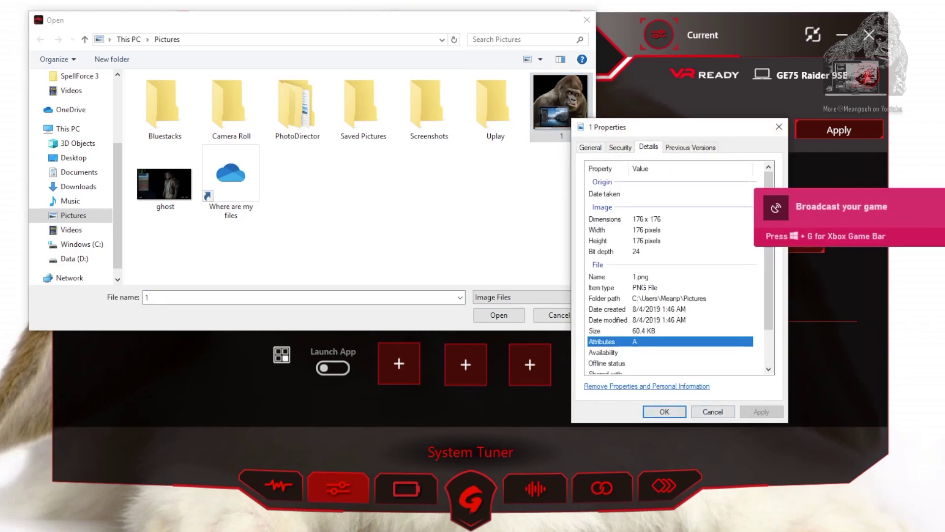
{"action": "key", "text": "Escape"}
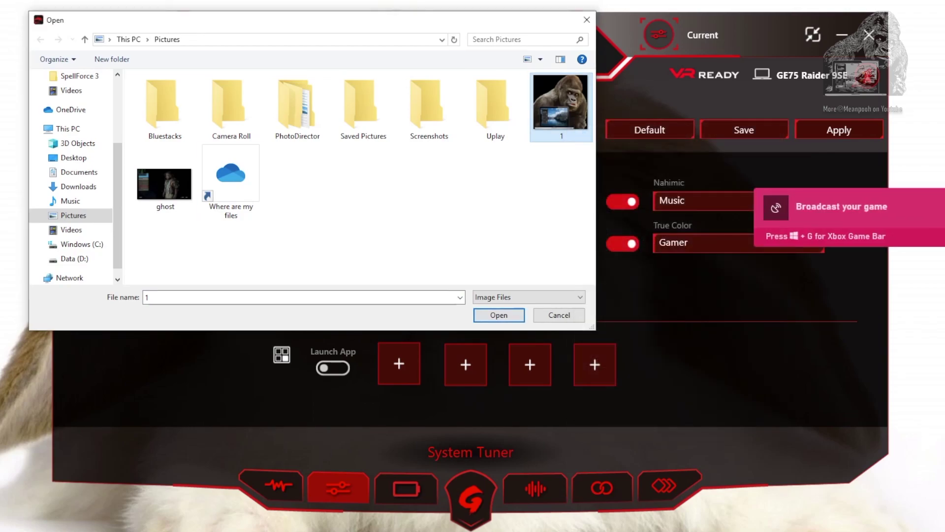
Try the ghost image as the profile picture and replace it with image 1.
{"action": "left_click", "coordinate": [164, 179]}
{"action": "key", "text": "Return"}
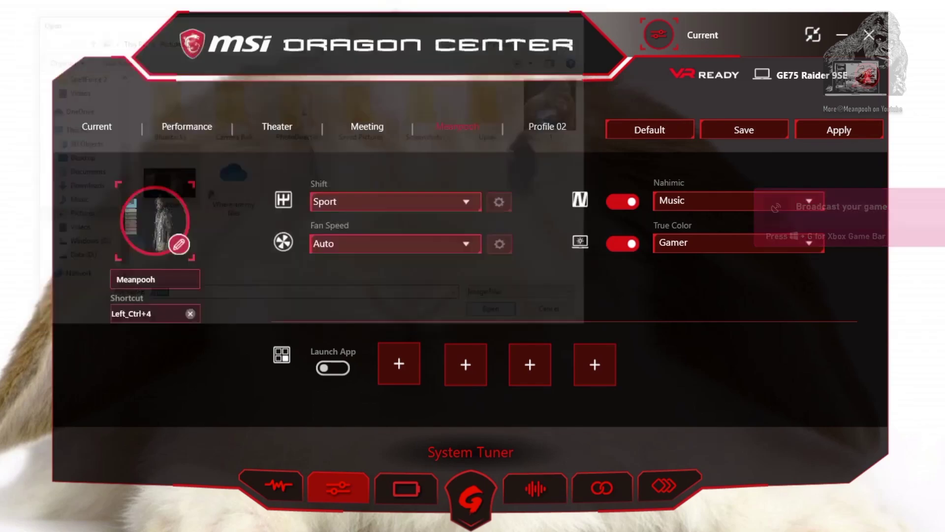
{"action": "left_click", "coordinate": [179, 244]}
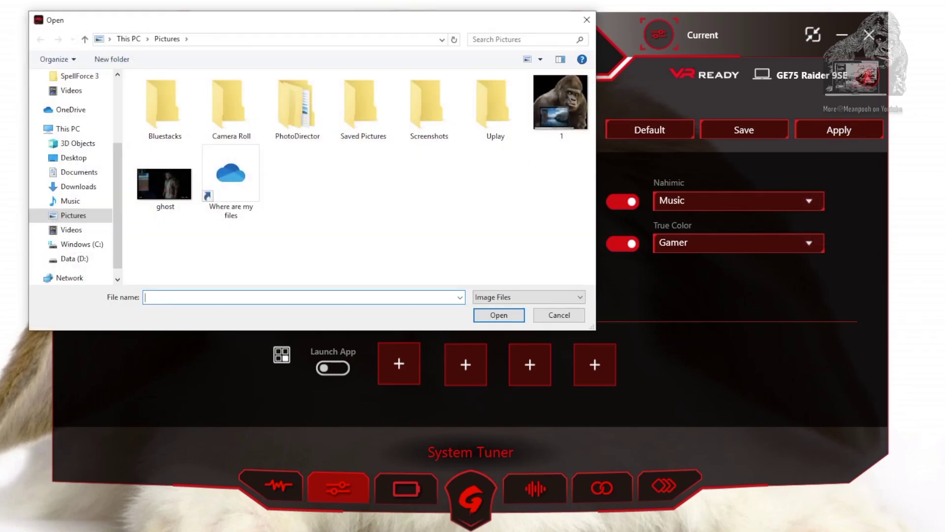
{"action": "left_click", "coordinate": [561, 106]}
{"action": "key", "text": "Return"}
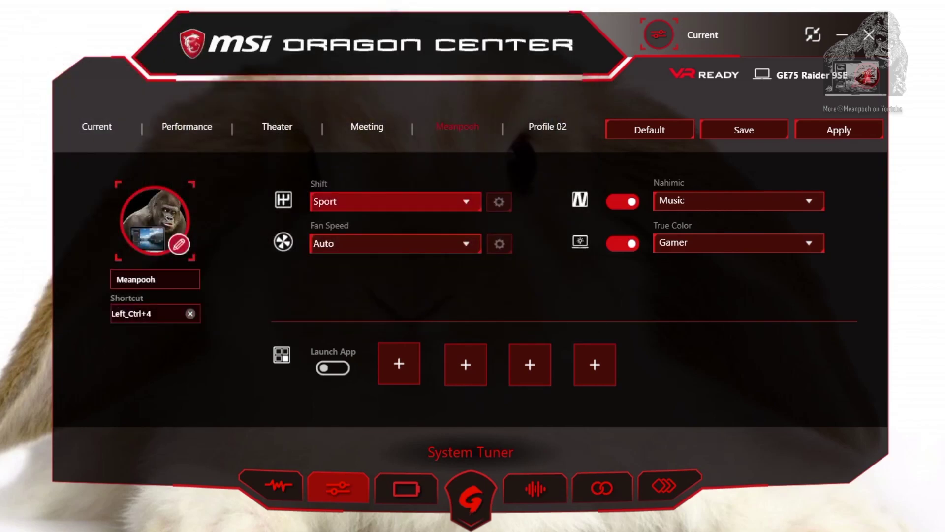
Switch the profile's Shift mode to Turbo and set its core clock offset to 125 MHz.
{"action": "left_click", "coordinate": [394, 201]}
{"action": "left_click", "coordinate": [328, 222]}
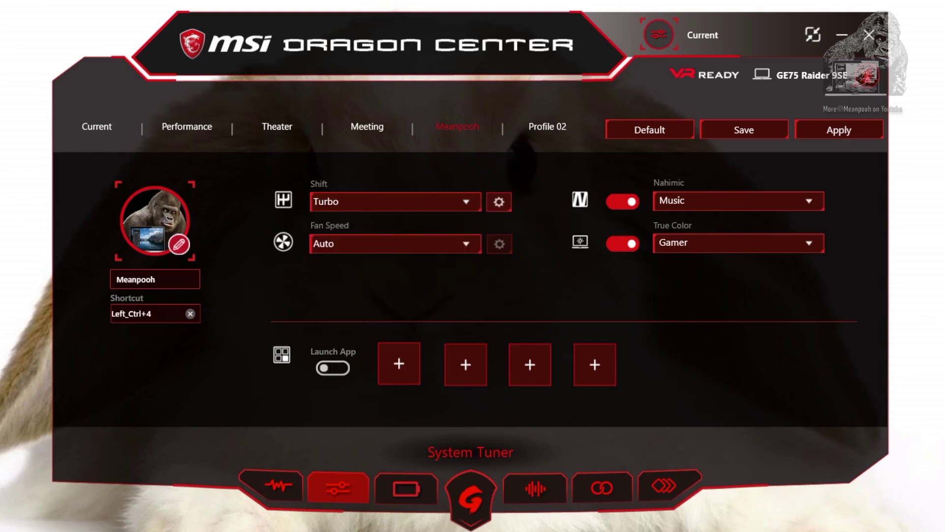
{"action": "left_click", "coordinate": [499, 202]}
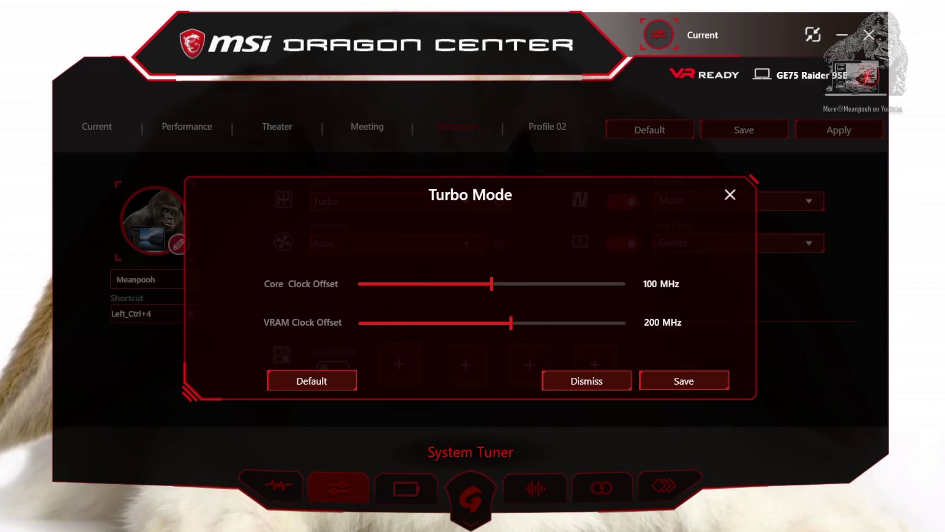
{"action": "key", "text": "Left"}
{"action": "key", "text": "Right"}
{"action": "key", "text": "Right"}
{"action": "key", "text": "Right"}
{"action": "key", "text": "Right"}
{"action": "key", "text": "Right"}
{"action": "key", "text": "Right"}
{"action": "key", "text": "Right"}
{"action": "key", "text": "Right"}
{"action": "key", "text": "Right"}
{"action": "key", "text": "Right"}
{"action": "key", "text": "Right"}
{"action": "key", "text": "Right"}
{"action": "key", "text": "Right"}
{"action": "key", "text": "Right"}
{"action": "key", "text": "Right"}
{"action": "key", "text": "Right"}
{"action": "key", "text": "Right"}
{"action": "key", "text": "Right"}
{"action": "key", "text": "Right"}
{"action": "key", "text": "Right"}
{"action": "key", "text": "Right"}
{"action": "key", "text": "Right"}
{"action": "key", "text": "Right"}
{"action": "key", "text": "Right"}
{"action": "key", "text": "Right"}
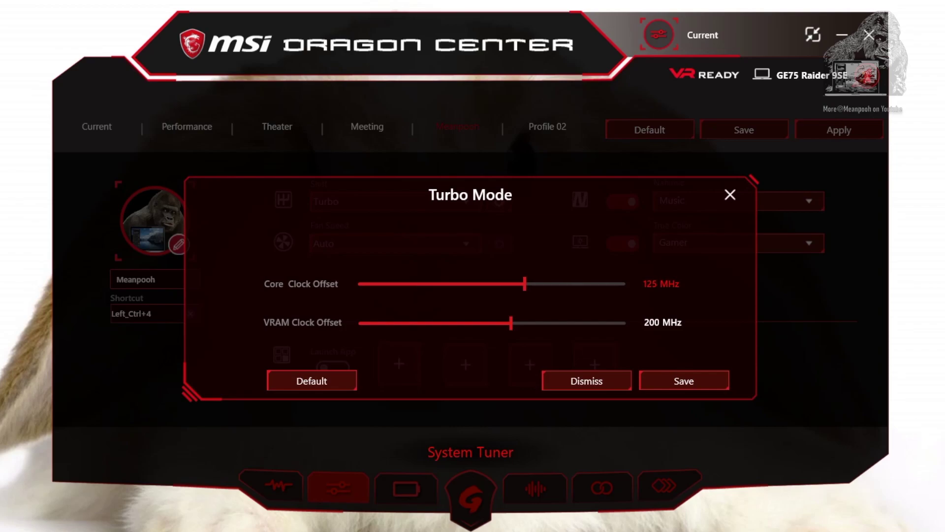
Set the Turbo mode's VRAM clock offset to 225 MHz, save the offsets and accept the overclocking warning.
{"action": "key", "text": "Left"}
{"action": "key", "text": "Right"}
{"action": "key", "text": "Right"}
{"action": "key", "text": "Right"}
{"action": "key", "text": "Right"}
{"action": "key", "text": "Right"}
{"action": "key", "text": "Right"}
{"action": "key", "text": "Right"}
{"action": "key", "text": "Right"}
{"action": "key", "text": "Right"}
{"action": "key", "text": "Right"}
{"action": "key", "text": "Right"}
{"action": "key", "text": "Right"}
{"action": "key", "text": "Right"}
{"action": "key", "text": "Right"}
{"action": "key", "text": "Right"}
{"action": "key", "text": "Right"}
{"action": "key", "text": "Right"}
{"action": "key", "text": "Right"}
{"action": "key", "text": "Right"}
{"action": "key", "text": "Right"}
{"action": "key", "text": "Right"}
{"action": "key", "text": "Tab"}
{"action": "key", "text": "Tab"}
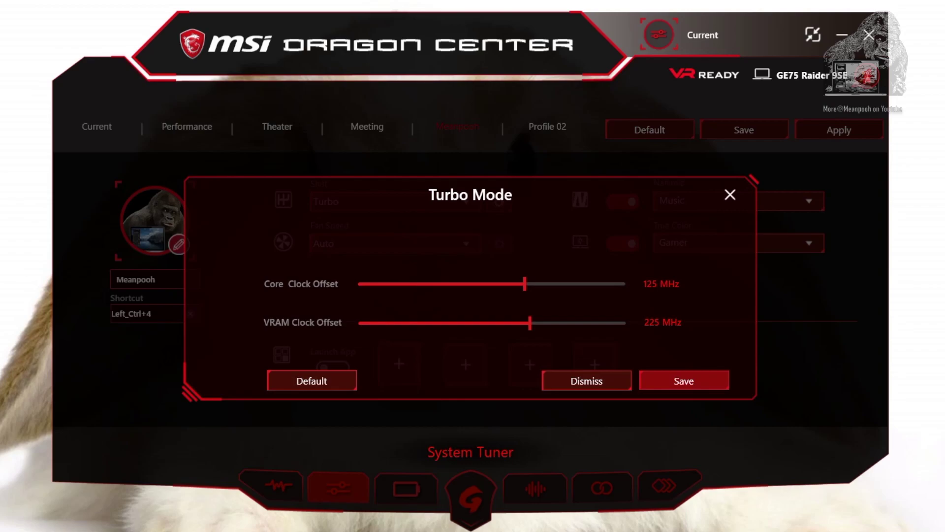
{"action": "key", "text": "Return"}
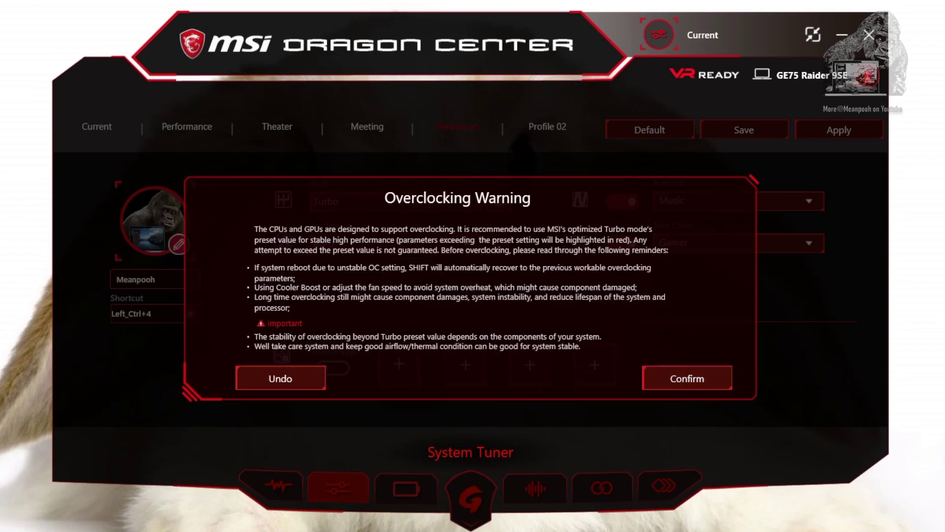
{"action": "key", "text": "Return"}
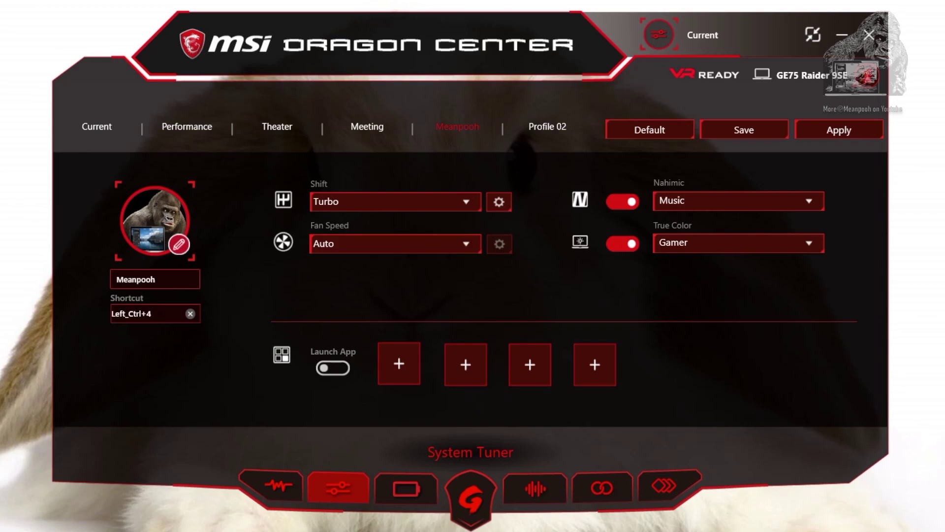
Try the Basic fan speed mode, showing its slow-to-fast speed setting, and the Cooler Boost mode.
{"action": "left_click", "coordinate": [395, 244]}
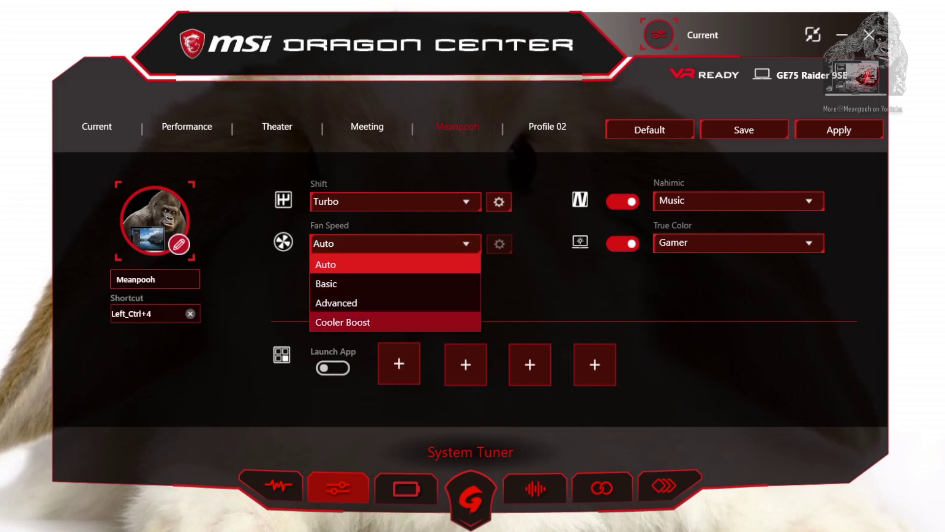
{"action": "left_click", "coordinate": [344, 283]}
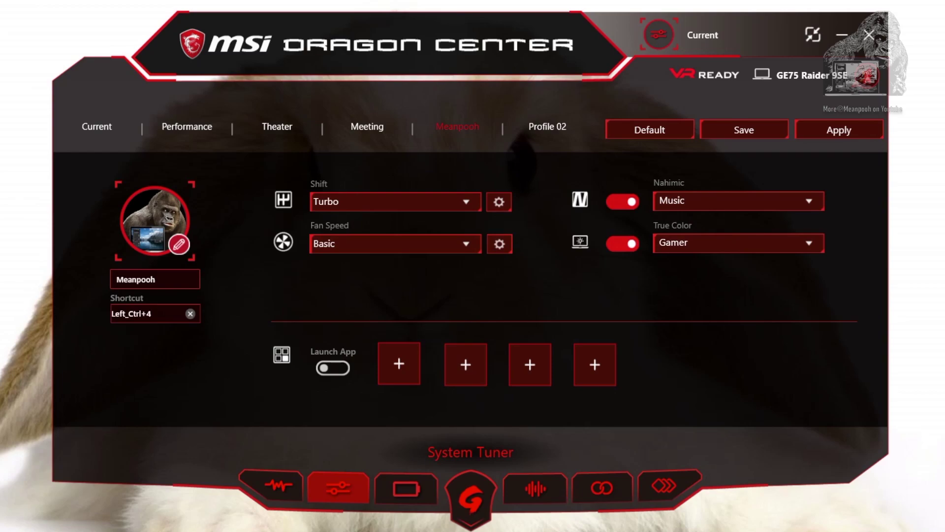
{"action": "left_click", "coordinate": [499, 243]}
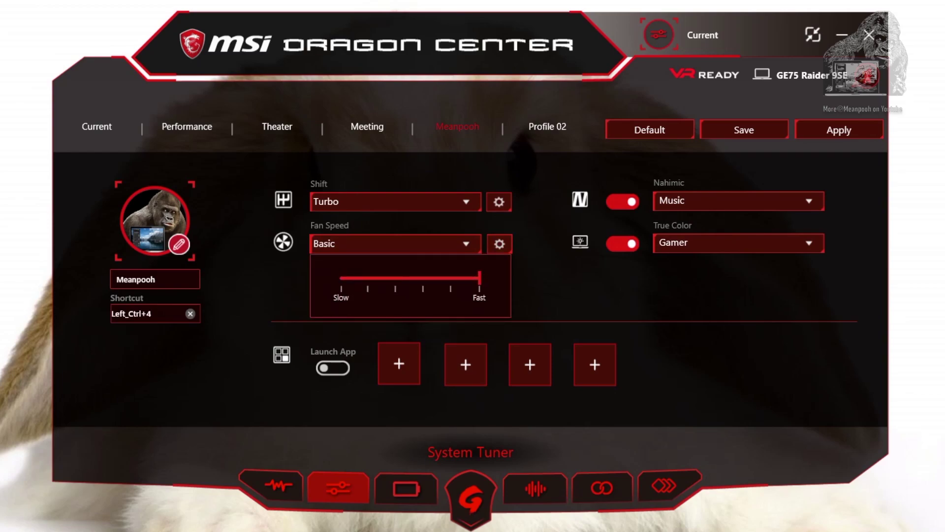
{"action": "left_click", "coordinate": [394, 243]}
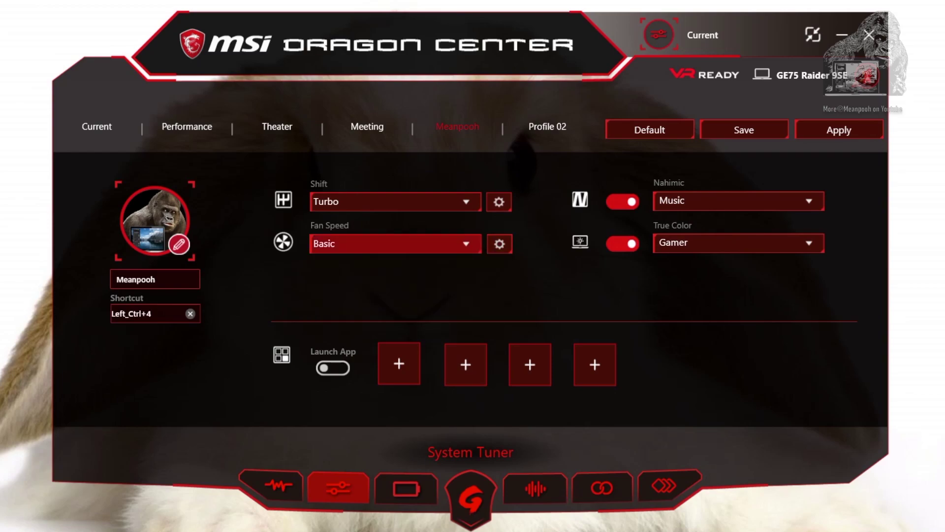
{"action": "left_click", "coordinate": [394, 322]}
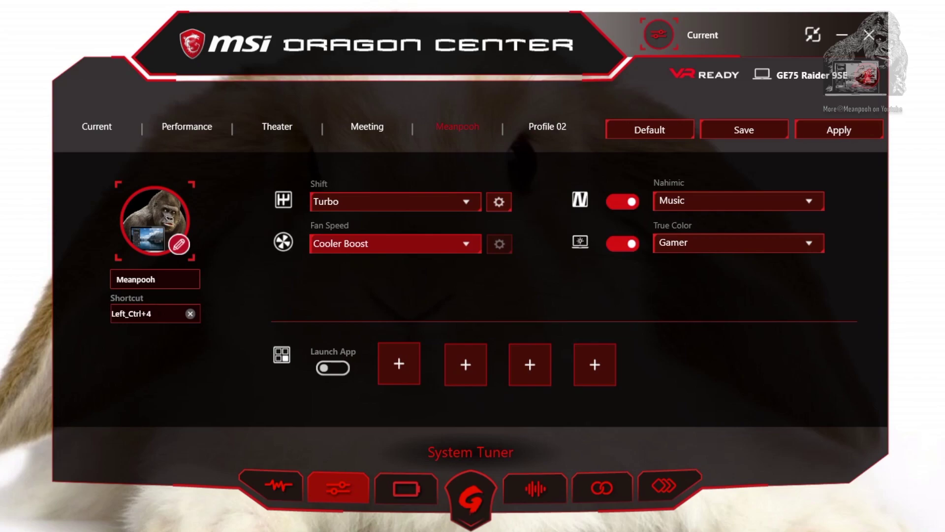
Set the profile's fan speed mode to Advanced and raise the CPU fan curve points to 50, 60, 70, 80 and 90%.
{"action": "left_click", "coordinate": [395, 243]}
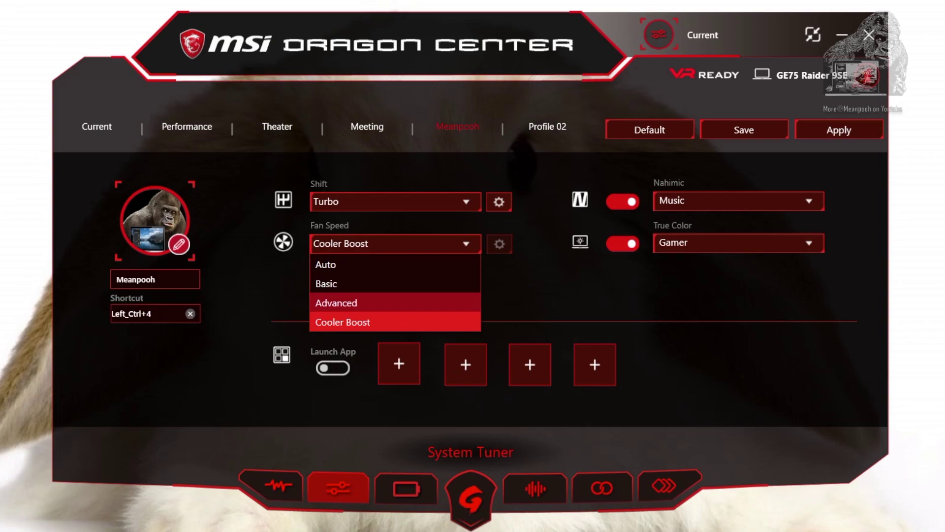
{"action": "left_click", "coordinate": [345, 302]}
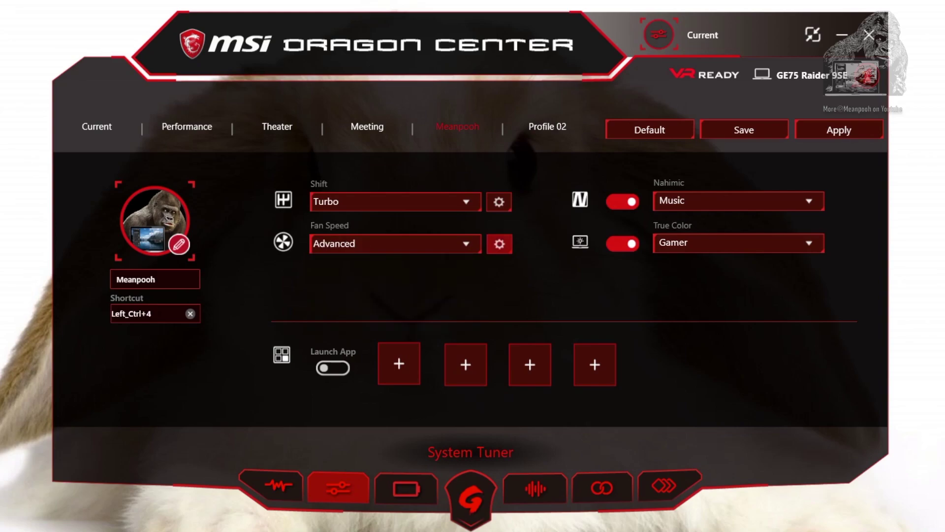
{"action": "left_click", "coordinate": [500, 244]}
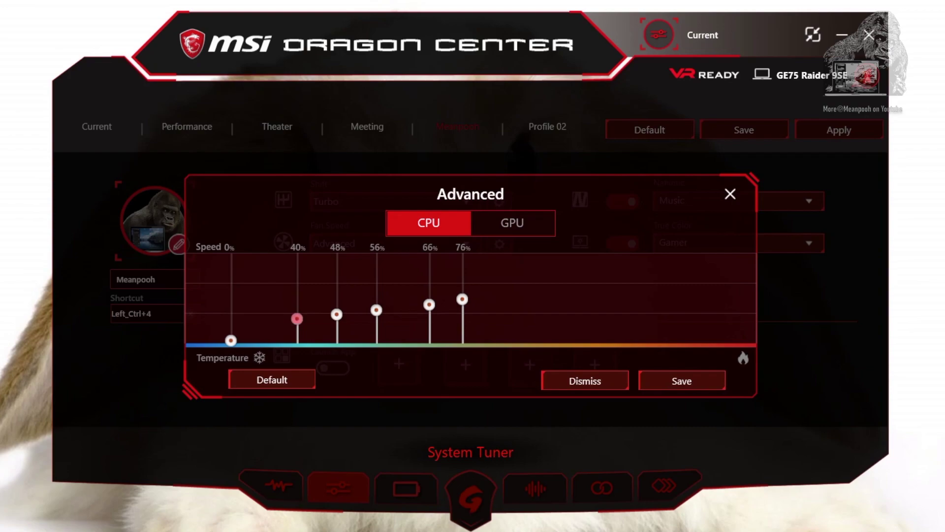
{"action": "left_click_drag", "start_coordinate": [297, 318], "coordinate": [463, 291]}
{"action": "left_click", "coordinate": [337, 314]}
{"action": "left_click", "coordinate": [376, 309]}
{"action": "left_click", "coordinate": [429, 304]}
{"action": "left_click", "coordinate": [462, 299]}
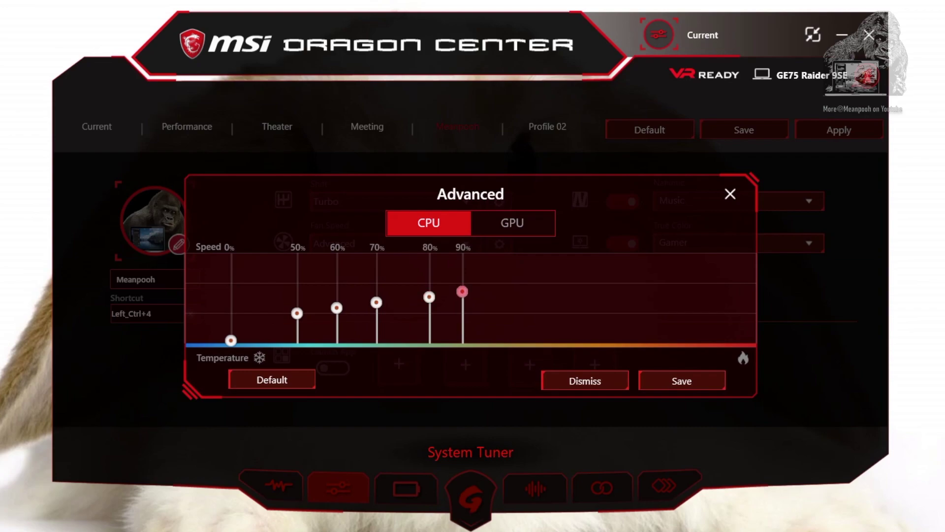
Raise the GPU fan curve points to 53, 64, 75, 86 and 93% and close the Advanced fan settings.
{"action": "left_click", "coordinate": [512, 222]}
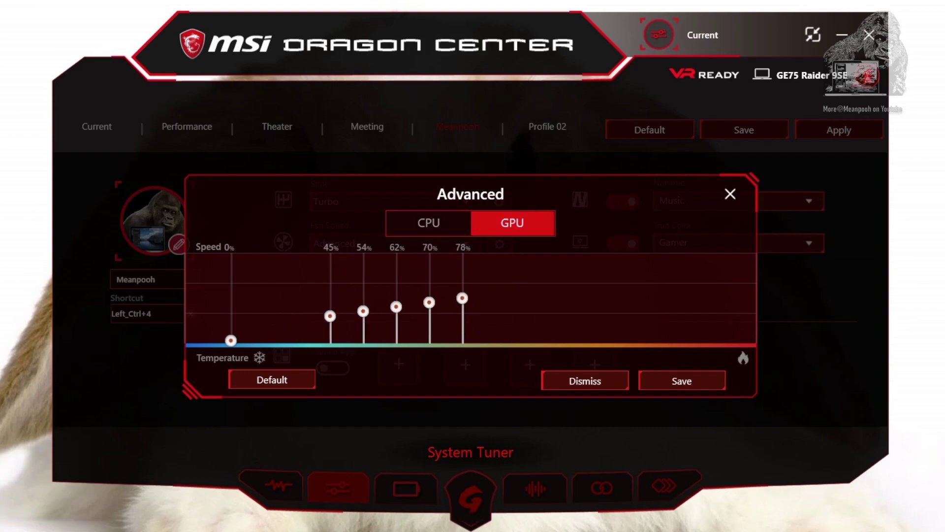
{"action": "left_click", "coordinate": [330, 316]}
{"action": "left_click_drag", "start_coordinate": [330, 316], "coordinate": [429, 289]}
{"action": "mouse_move", "coordinate": [462, 298]}
{"action": "left_mouse_down"}
{"action": "mouse_move", "coordinate": [463, 287]}
{"action": "mouse_move", "coordinate": [430, 291]}
{"action": "mouse_move", "coordinate": [462, 290]}
{"action": "left_mouse_up"}
{"action": "left_click_drag", "start_coordinate": [396, 298], "coordinate": [396, 300]}
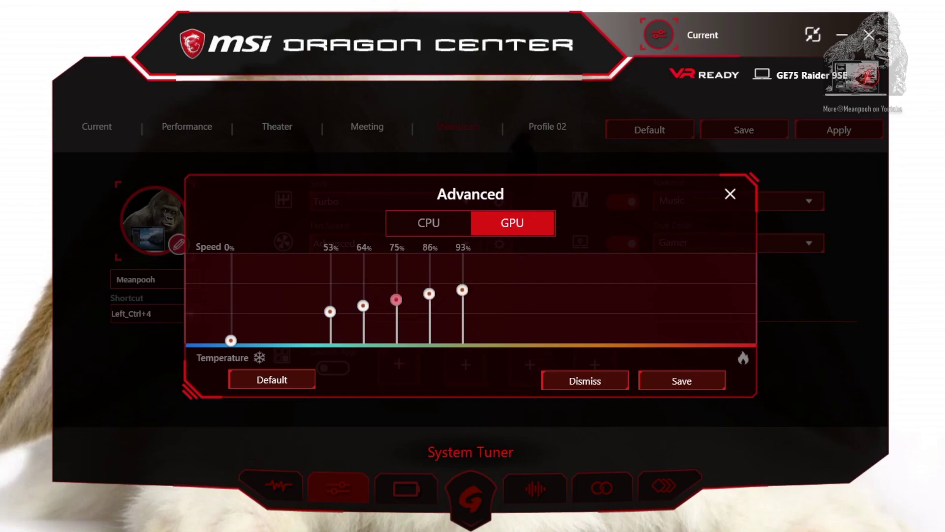
{"action": "left_click", "coordinate": [730, 194]}
Set the profile's Nahimic audio mode to Gaming and choose Gamer for True Color.
{"action": "left_click", "coordinate": [730, 199]}
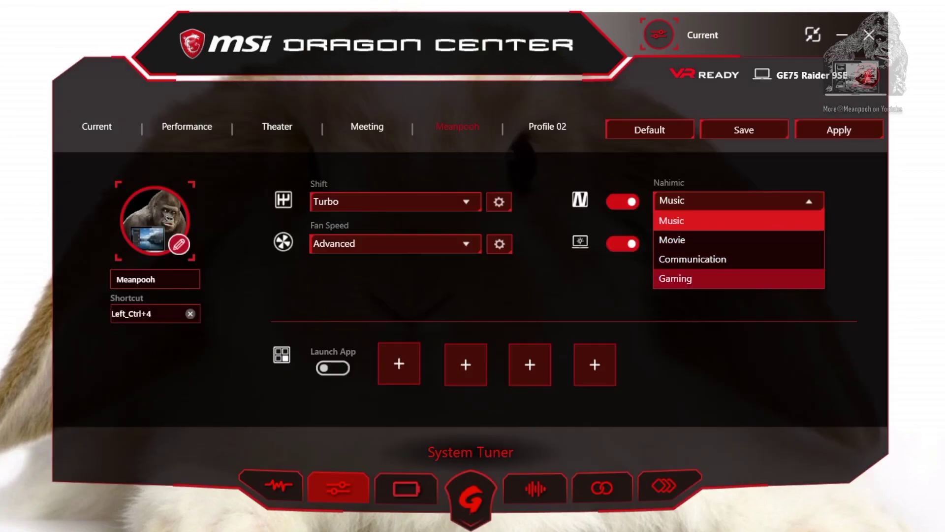
{"action": "left_click", "coordinate": [730, 278]}
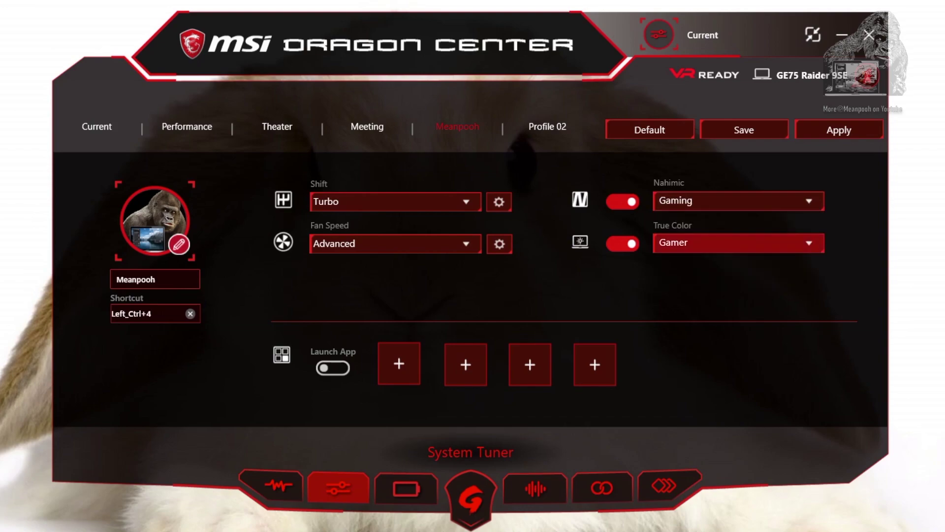
{"action": "left_click", "coordinate": [739, 243]}
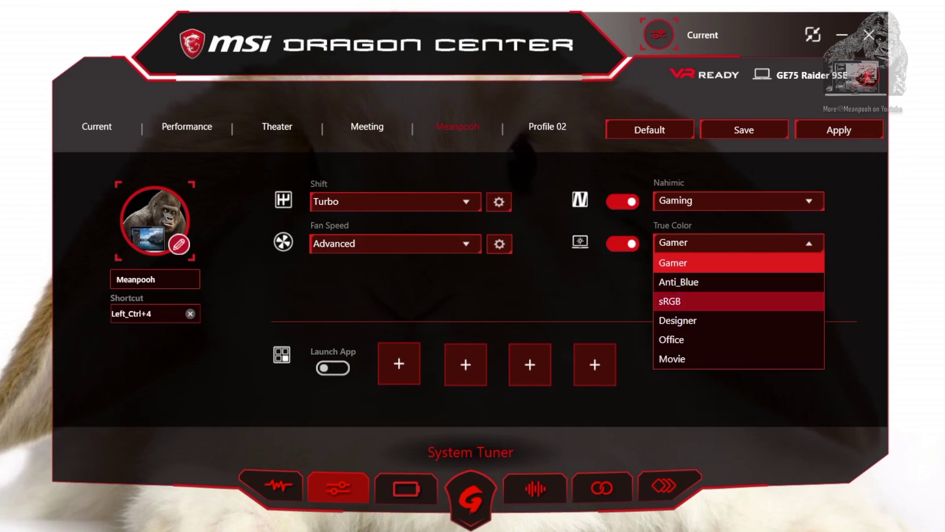
{"action": "left_click", "coordinate": [738, 262]}
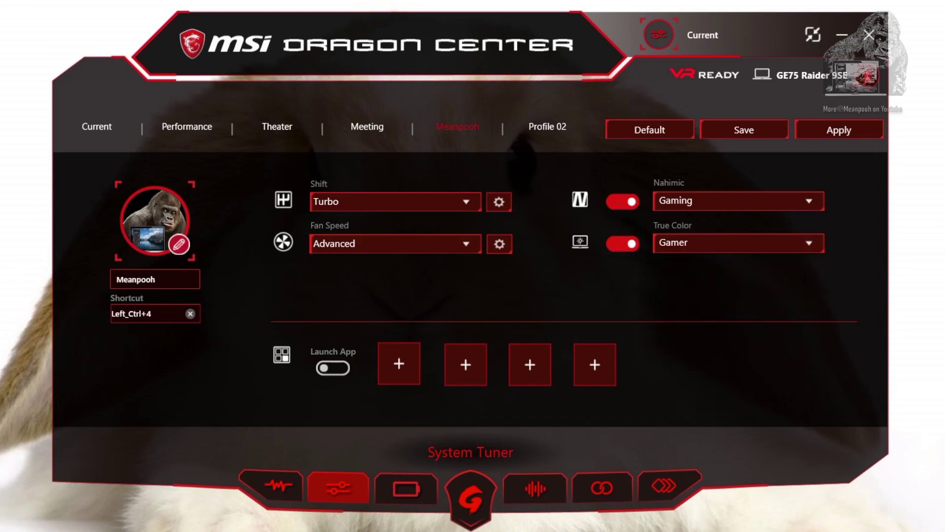
Try the Launch App option by opening the program picker for the first slot, cancel it and turn the option off.
{"action": "left_click", "coordinate": [333, 368]}
{"action": "left_click", "coordinate": [333, 368]}
{"action": "left_click", "coordinate": [333, 367]}
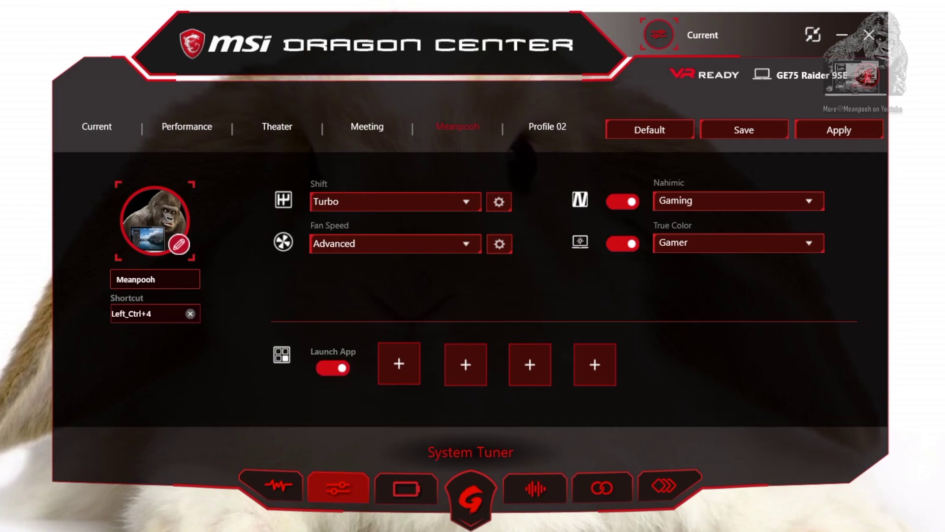
{"action": "left_click", "coordinate": [399, 364]}
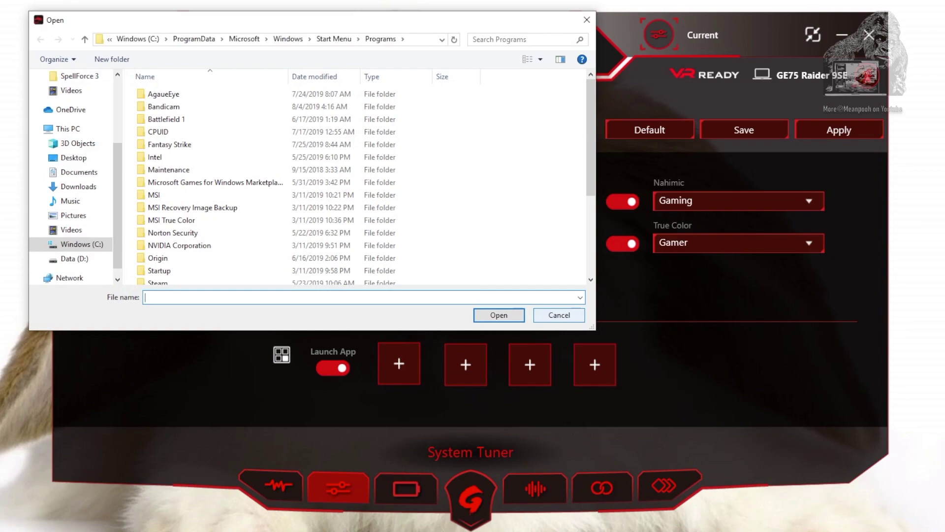
{"action": "left_click", "coordinate": [559, 315]}
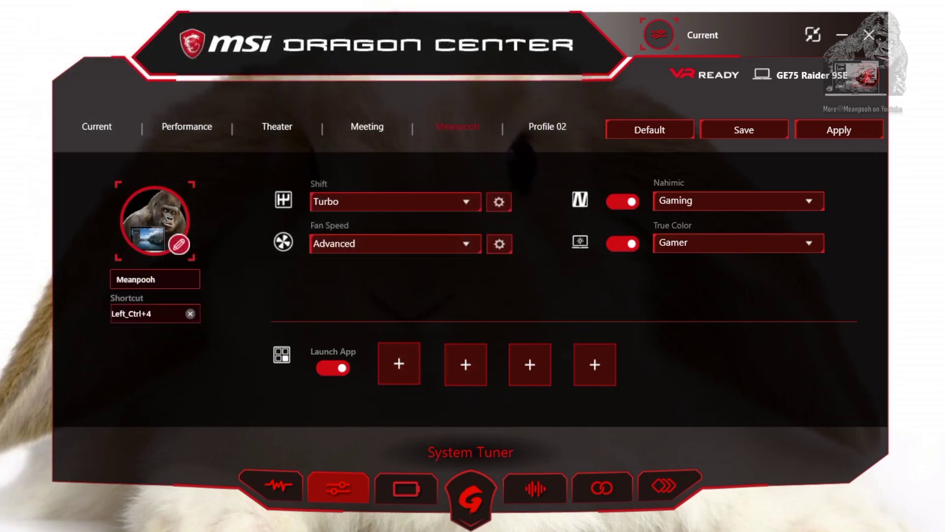
{"action": "left_click", "coordinate": [333, 368]}
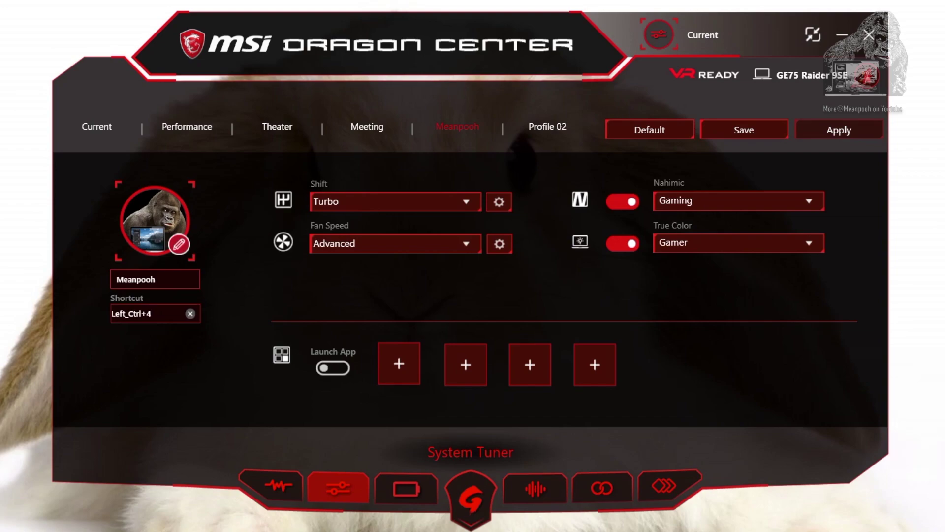
Activate the custom profile with its assigned shortcut.
{"action": "key", "text": "ctrl+4"}
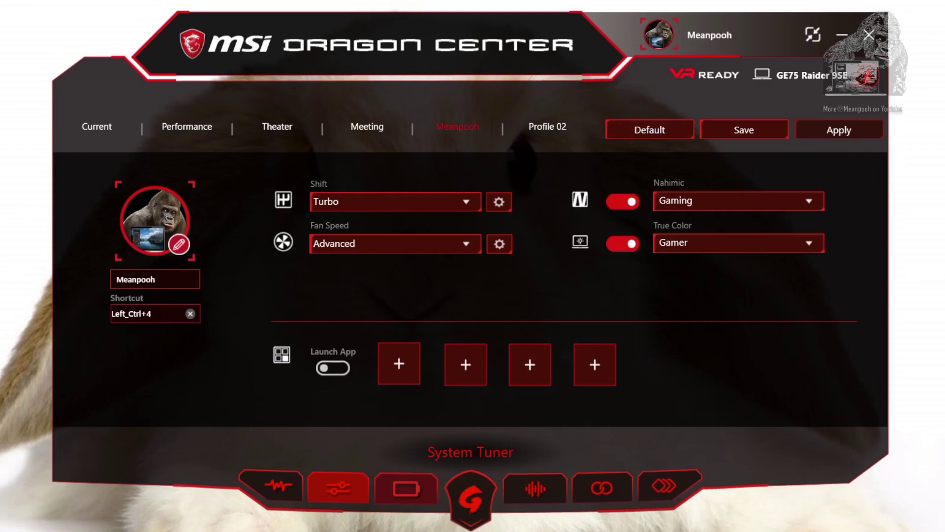
In Battery Master, try the Balanced health option and set it to Best for Battery.
{"action": "left_click", "coordinate": [406, 488]}
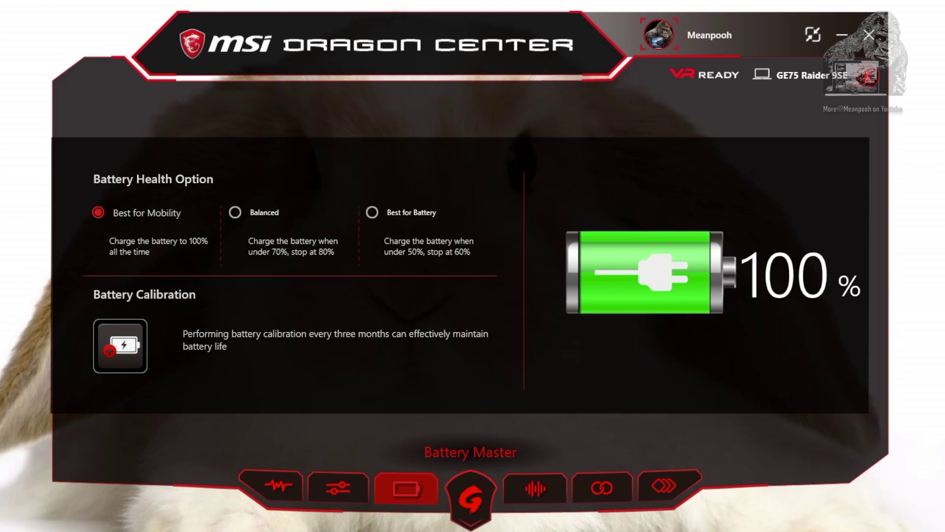
{"action": "left_click", "coordinate": [234, 212]}
{"action": "left_click", "coordinate": [373, 212]}
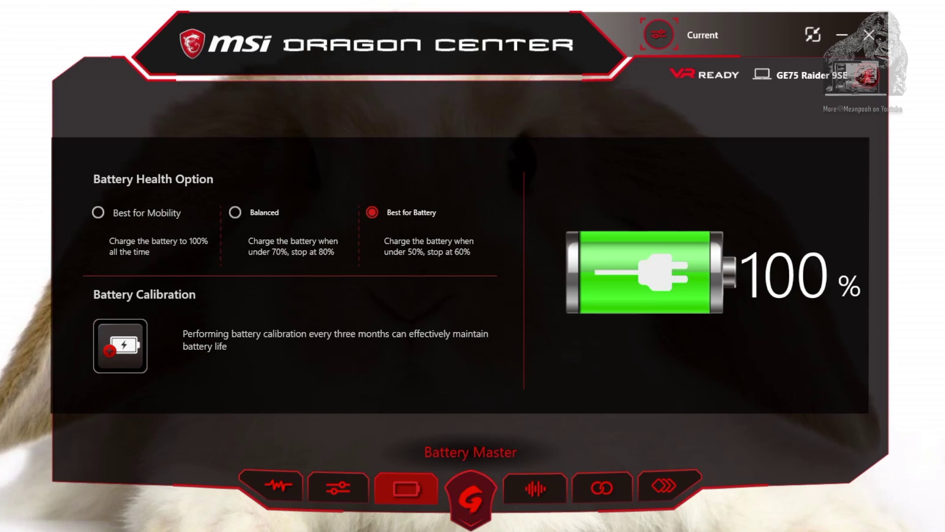
Look through the list of supported games in Gaming Mode.
{"action": "left_click", "coordinate": [471, 498]}
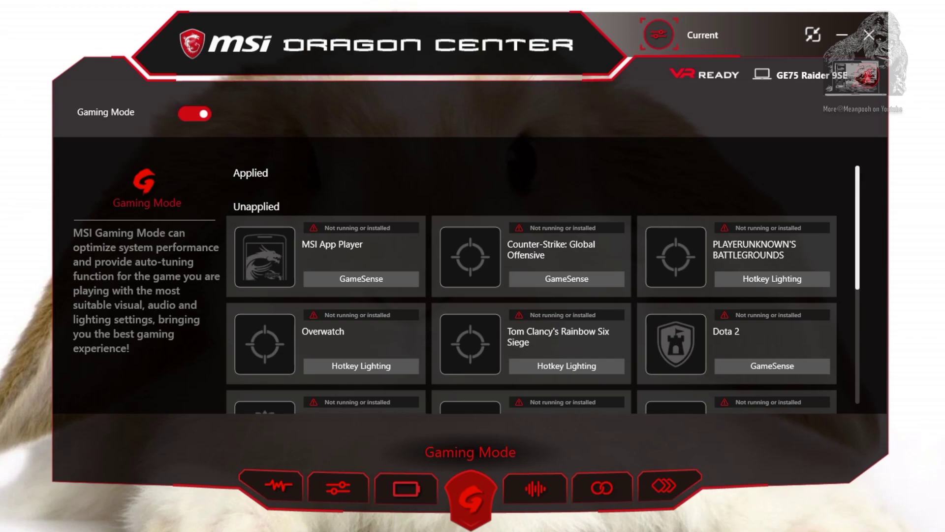
{"action": "scroll", "coordinate": [543, 286], "scroll_direction": "down", "scroll_amount": 5}
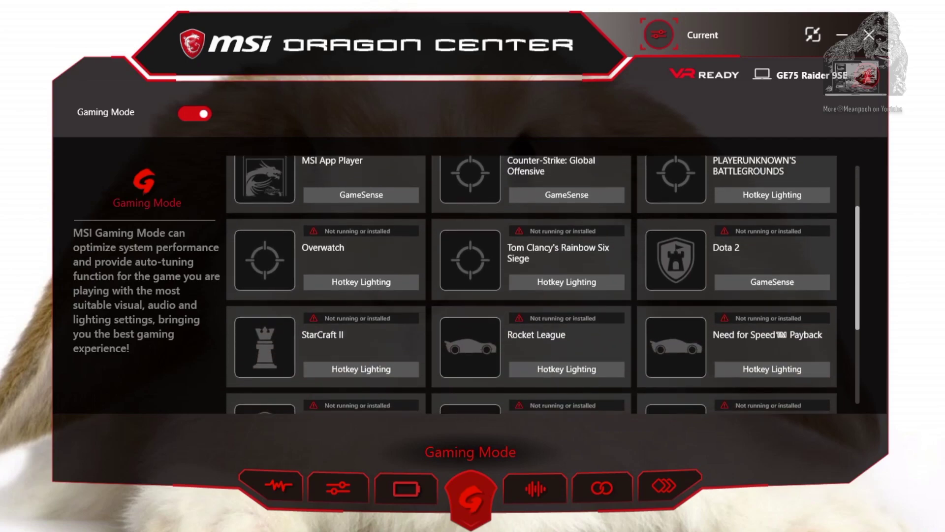
{"action": "scroll", "coordinate": [543, 285], "scroll_direction": "down", "scroll_amount": 2}
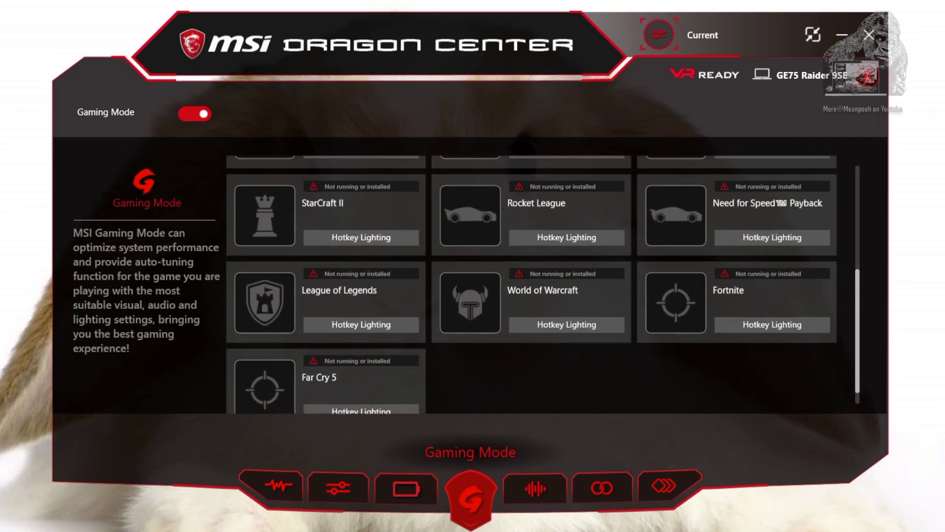
{"action": "scroll", "coordinate": [544, 285], "scroll_direction": "up", "scroll_amount": 5}
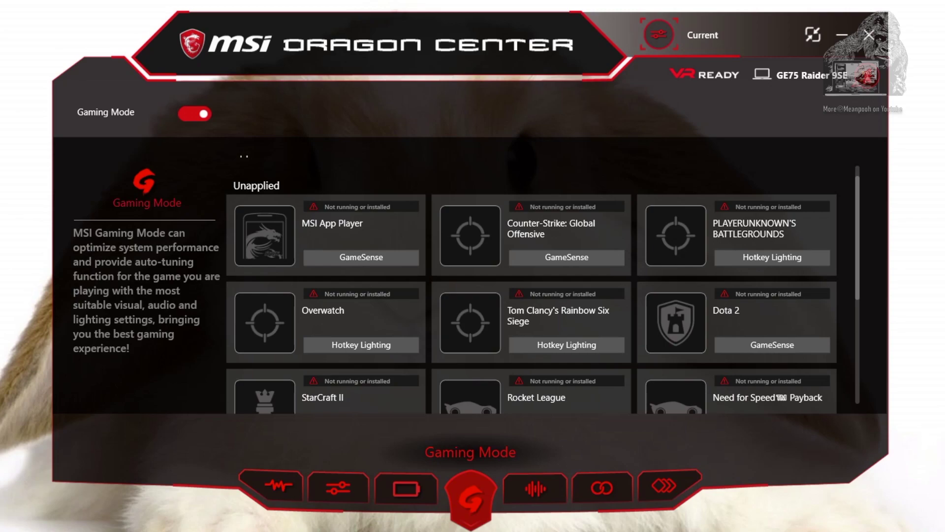
In Voice Wizard, choose Steam Client Bootstrapper as the VOIP software and adjust the volume ratio to about 50% game and 50% VOIP.
{"action": "left_click", "coordinate": [535, 488]}
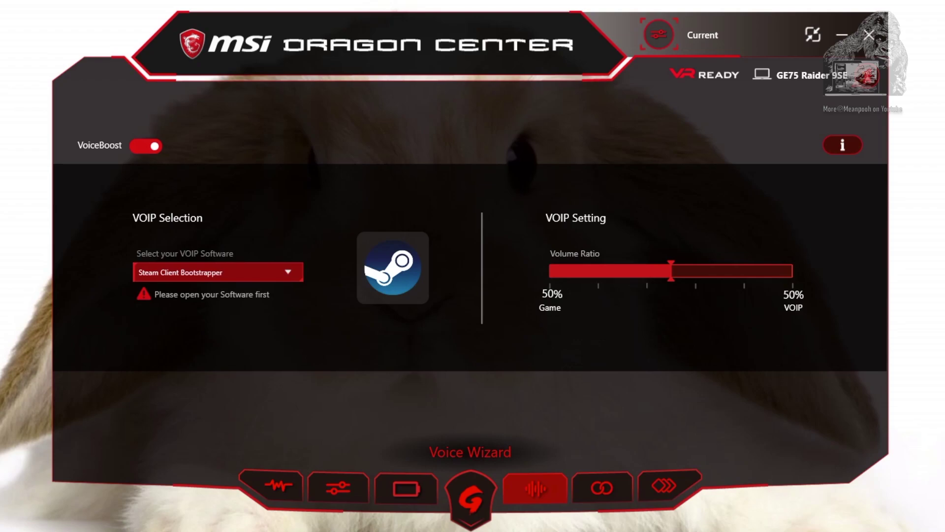
{"action": "left_click", "coordinate": [219, 272]}
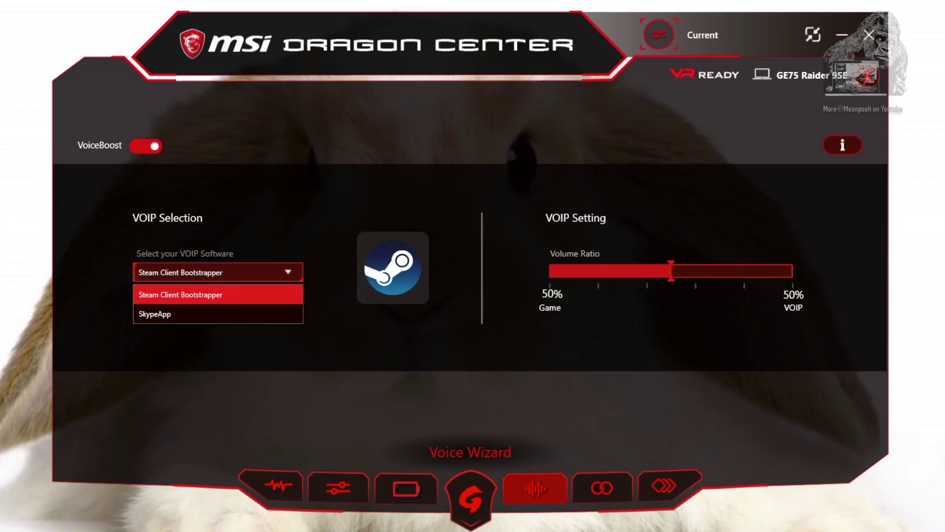
{"action": "left_click", "coordinate": [218, 294]}
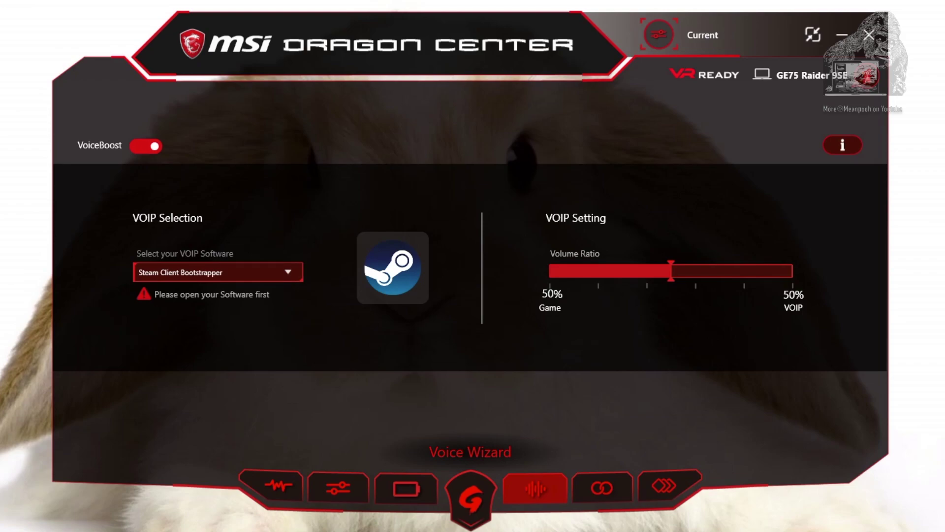
{"action": "left_click", "coordinate": [218, 272]}
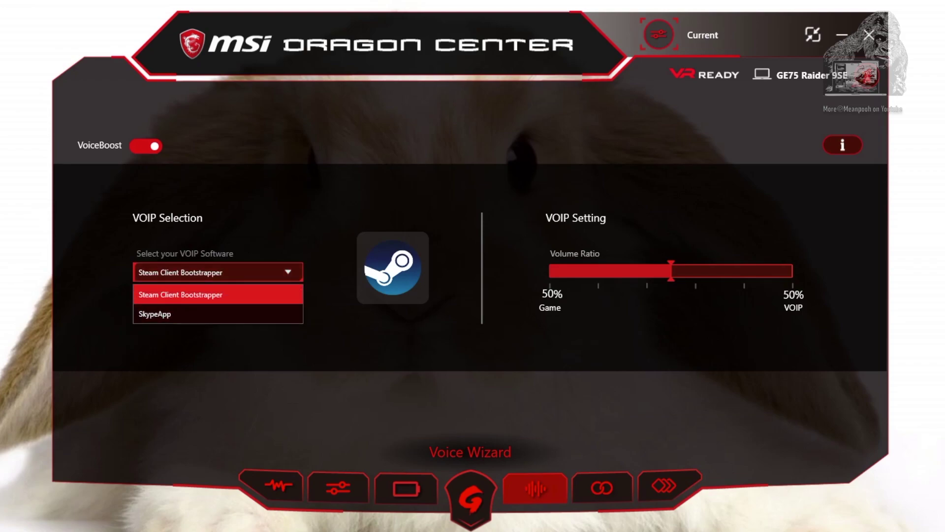
{"action": "left_click", "coordinate": [218, 295]}
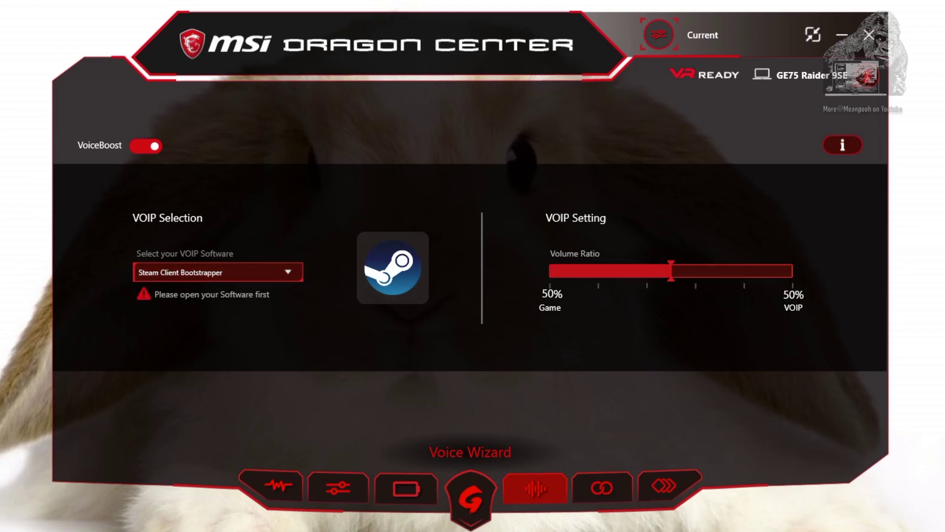
{"action": "mouse_move", "coordinate": [671, 271]}
{"action": "left_mouse_down"}
{"action": "mouse_move", "coordinate": [783, 269]}
{"action": "mouse_move", "coordinate": [565, 270]}
{"action": "mouse_move", "coordinate": [673, 270]}
{"action": "left_mouse_up"}
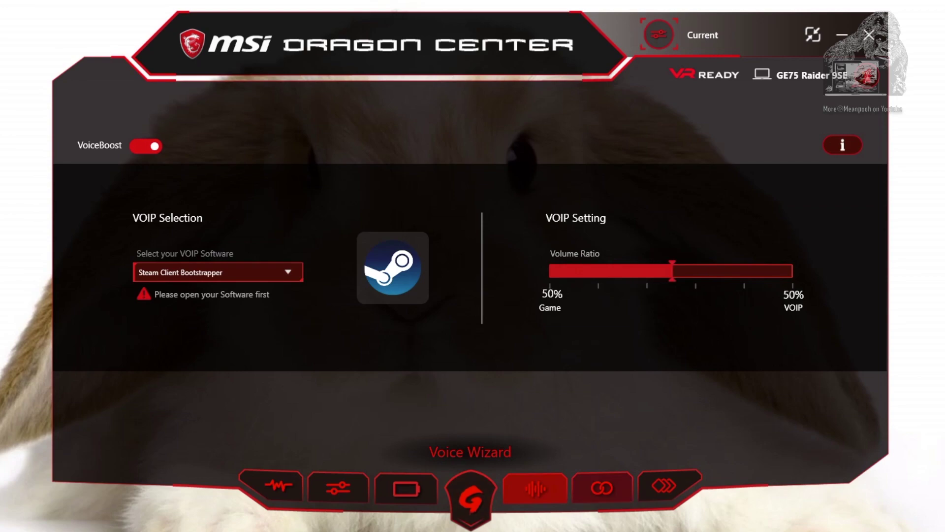
In Mobile Center, enable Mobile Connection, show the app download and allow the phone's Dragon Dashboard app to use the camera for scanning.
{"action": "left_click", "coordinate": [602, 488]}
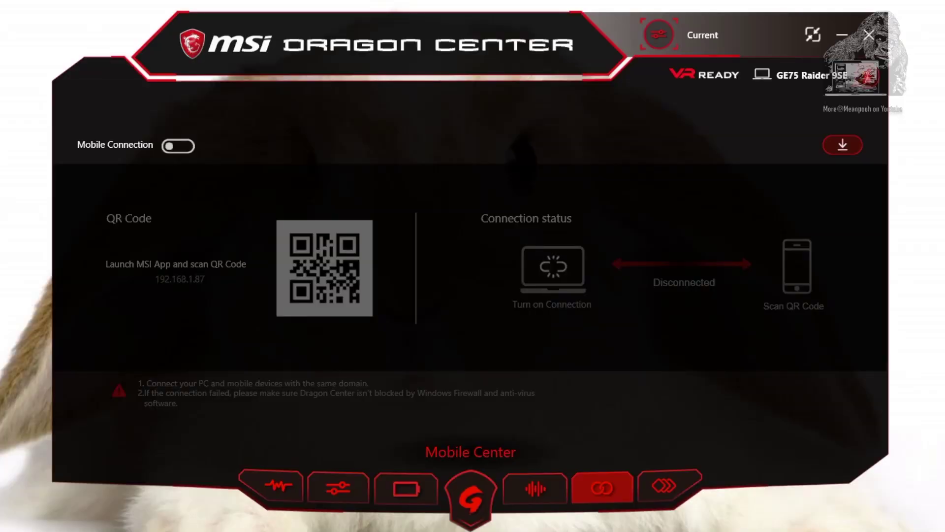
{"action": "left_click", "coordinate": [178, 146]}
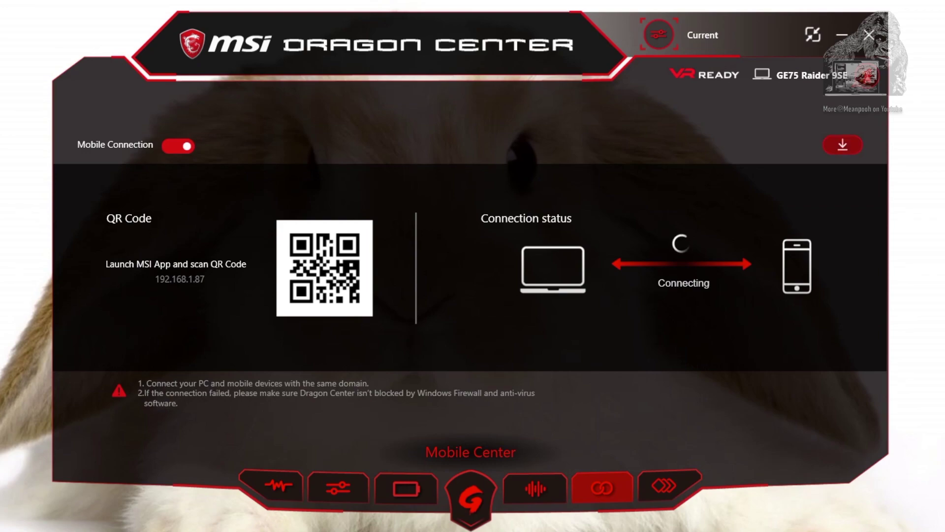
{"action": "left_click", "coordinate": [842, 144]}
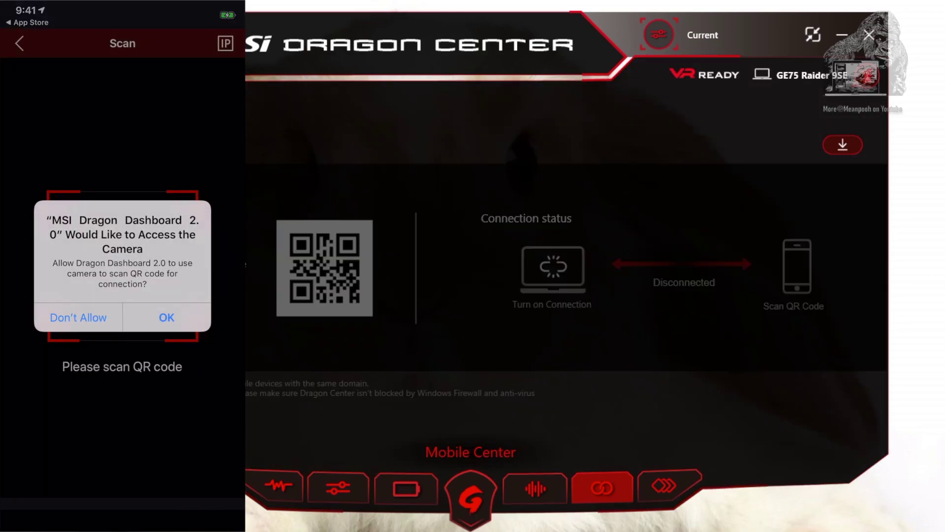
{"action": "left_click", "coordinate": [167, 318]}
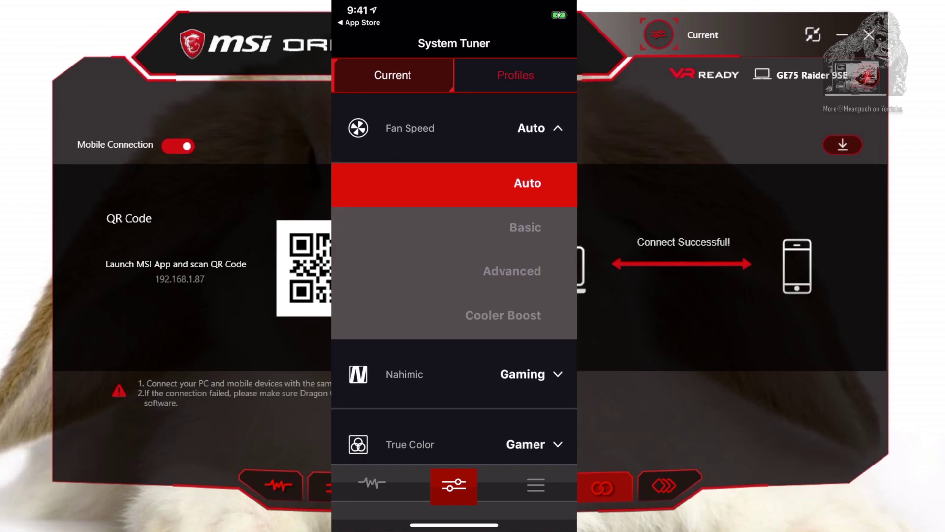
Set the fan speed to Cooler Boost from the phone app and check the fan readings in System Monitoring.
{"action": "left_click", "coordinate": [503, 315]}
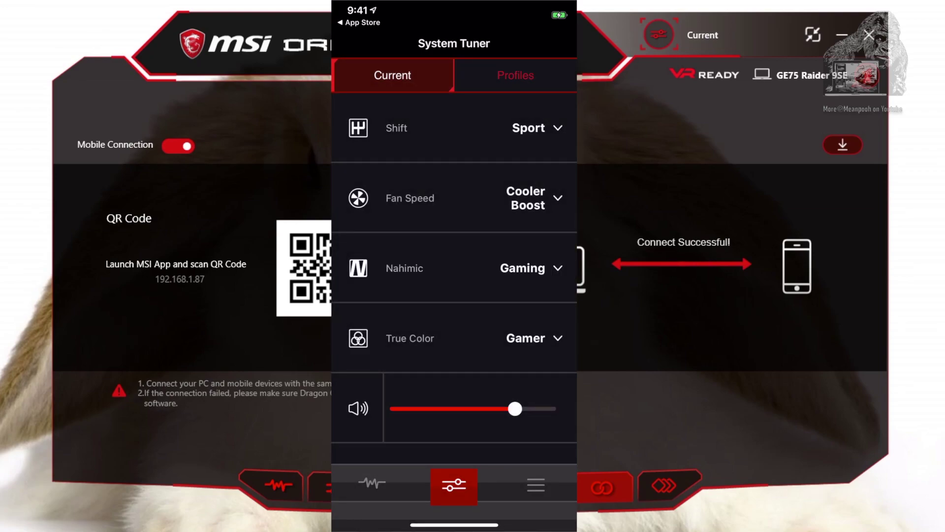
{"action": "left_click", "coordinate": [372, 485]}
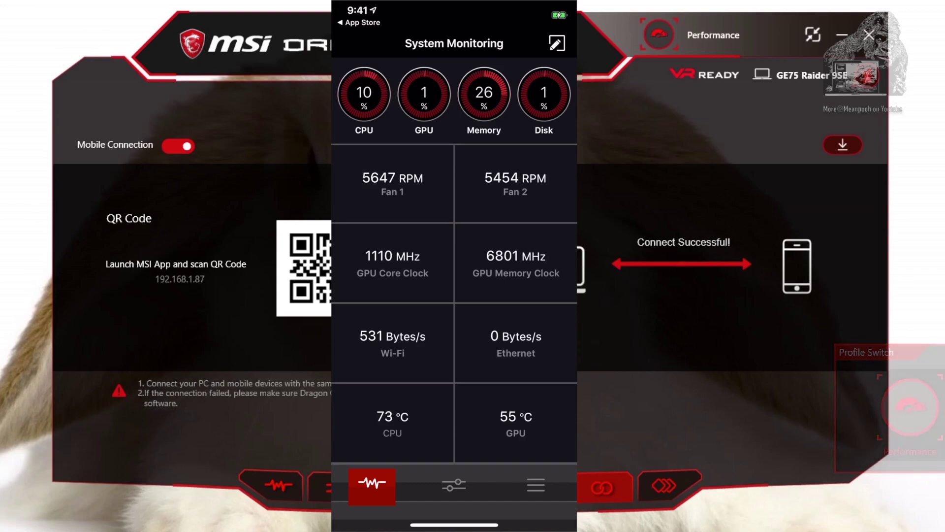
Set the fan speed to Auto in the phone app's System Tuner and check the fan readings in System Monitoring.
{"action": "left_click", "coordinate": [454, 485]}
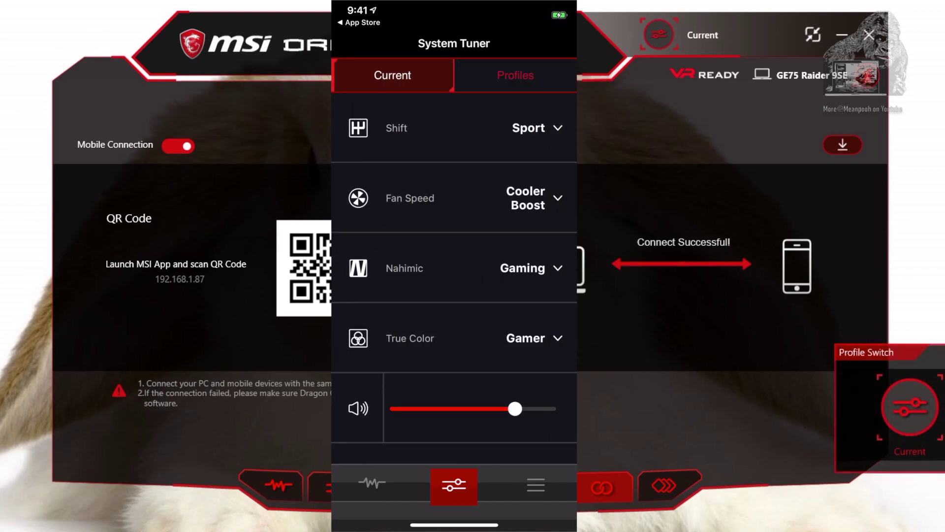
{"action": "left_click", "coordinate": [535, 198]}
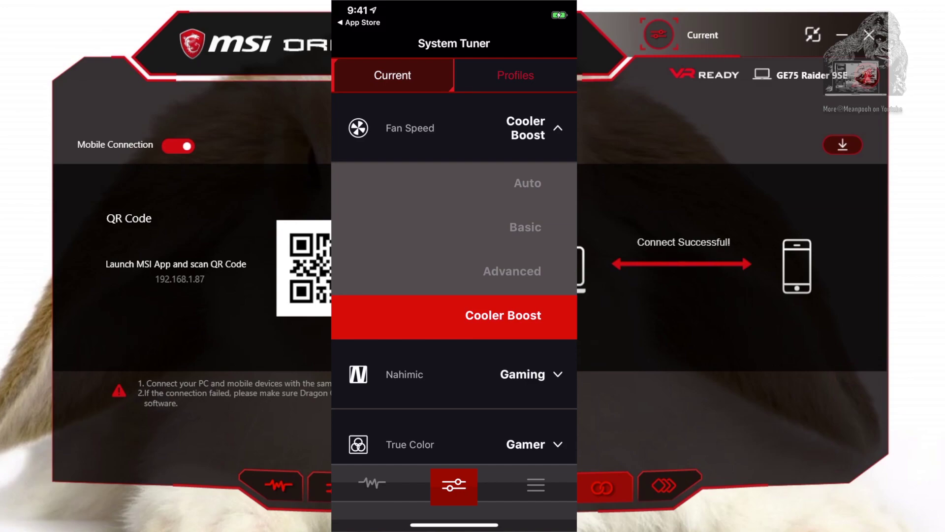
{"action": "left_click", "coordinate": [527, 183]}
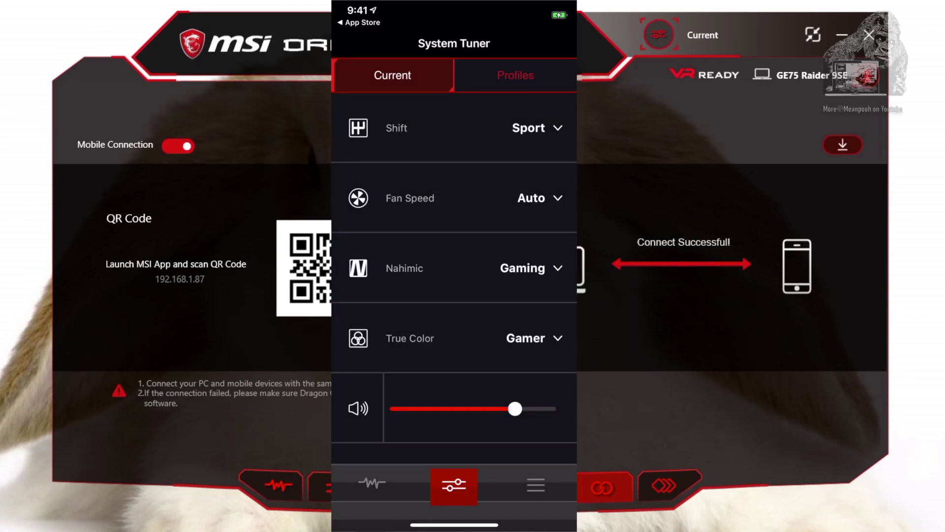
{"action": "left_click", "coordinate": [372, 485]}
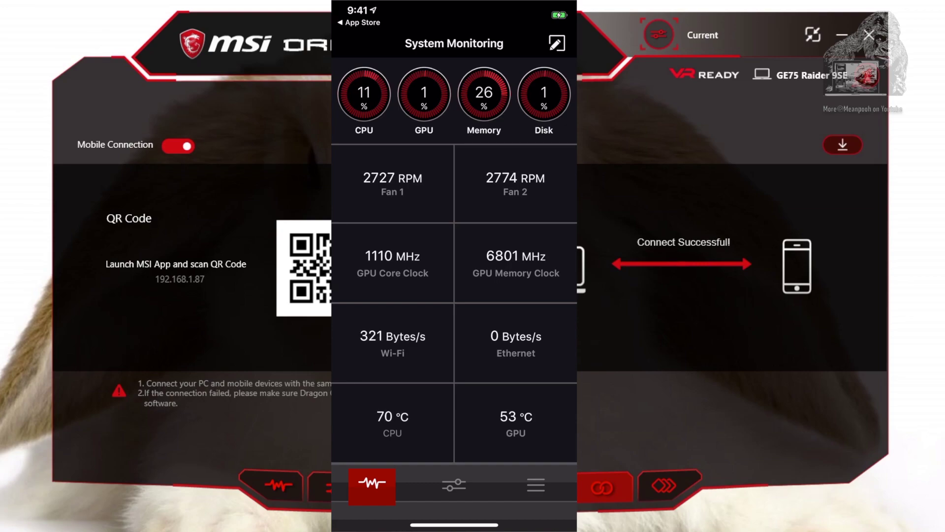
Lower the laptop's sound volume in the phone app's System Tuner.
{"action": "left_click", "coordinate": [535, 485]}
{"action": "left_click", "coordinate": [454, 485]}
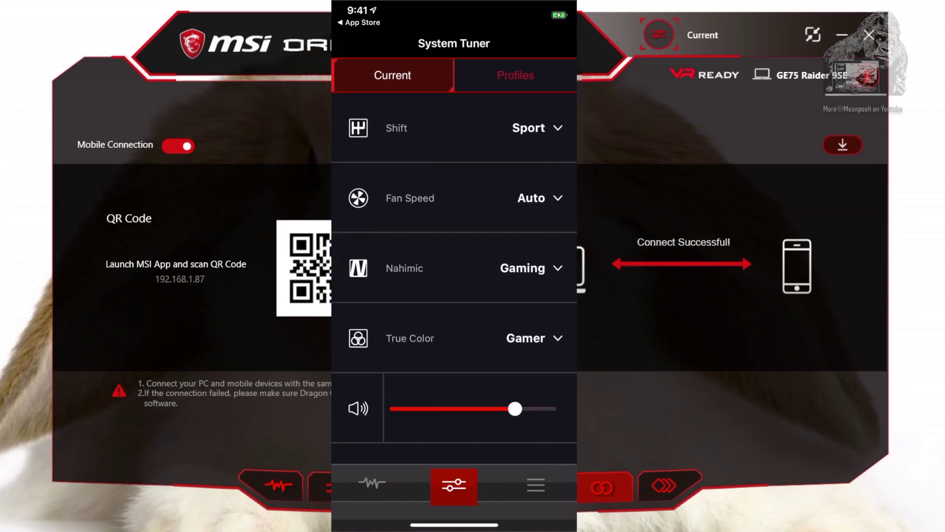
{"action": "left_click_drag", "start_coordinate": [515, 409], "coordinate": [485, 409]}
Show the phone app's rating prompt and dismiss it without rating.
{"action": "left_click", "coordinate": [535, 485]}
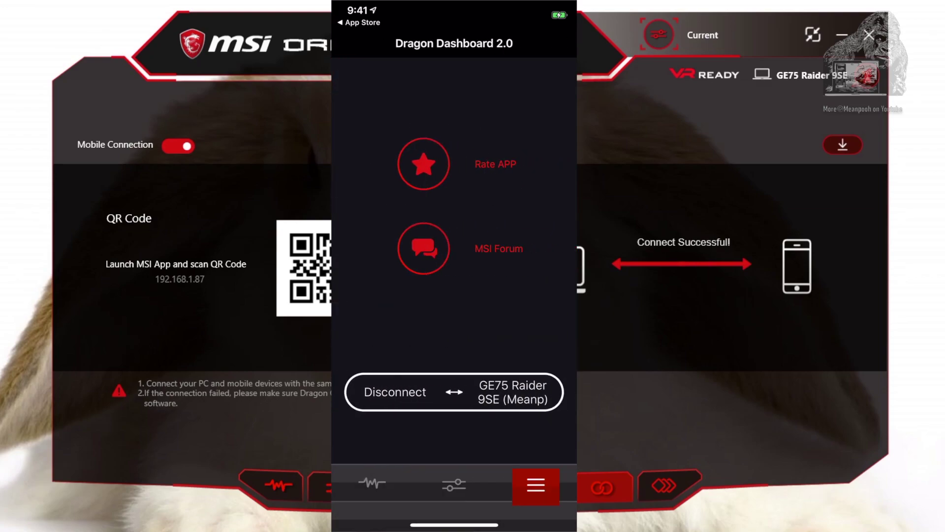
{"action": "left_click", "coordinate": [424, 164]}
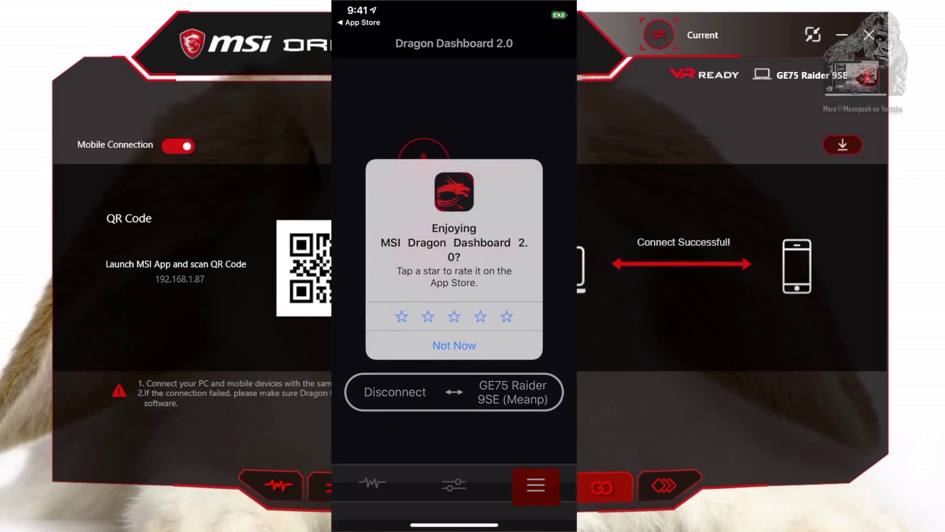
{"action": "left_click", "coordinate": [454, 345]}
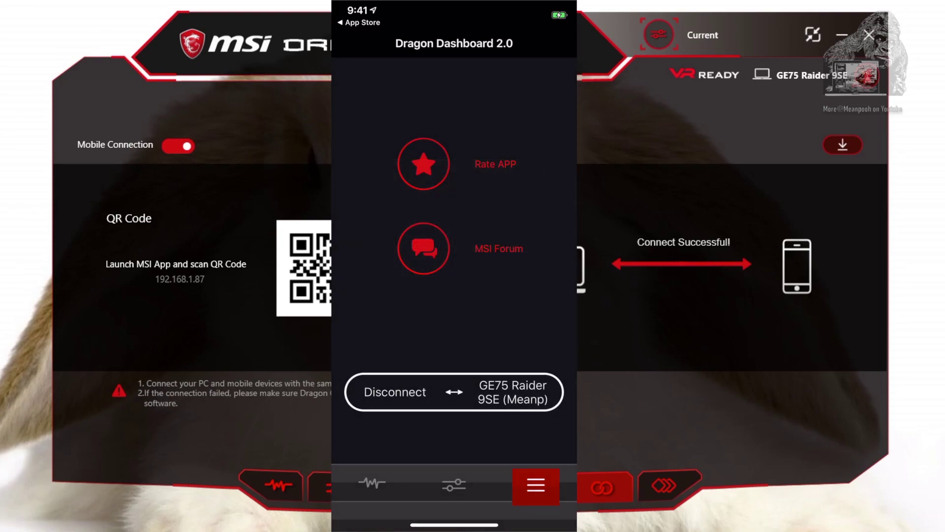
View the MSI Forum page in the phone app and disconnect the phone from the GE75 Raider 9SE.
{"action": "left_click", "coordinate": [424, 248]}
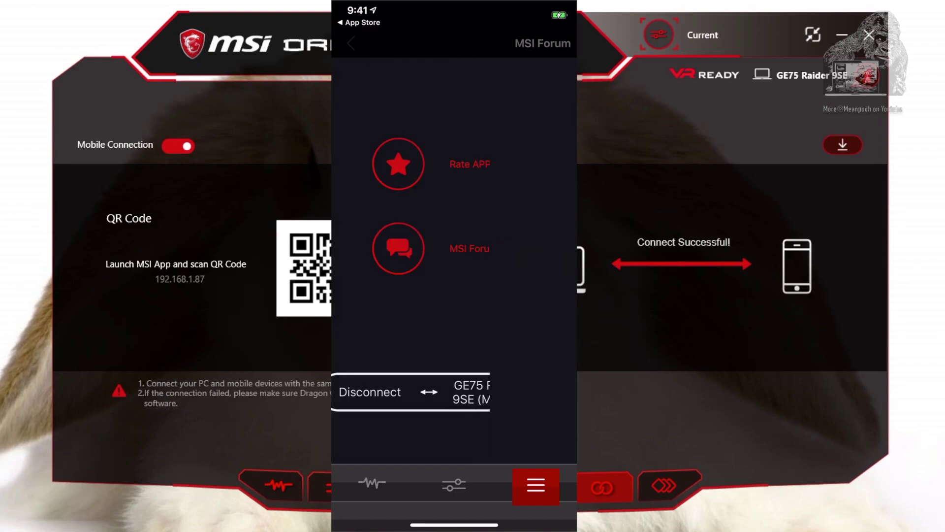
{"action": "left_click", "coordinate": [454, 392]}
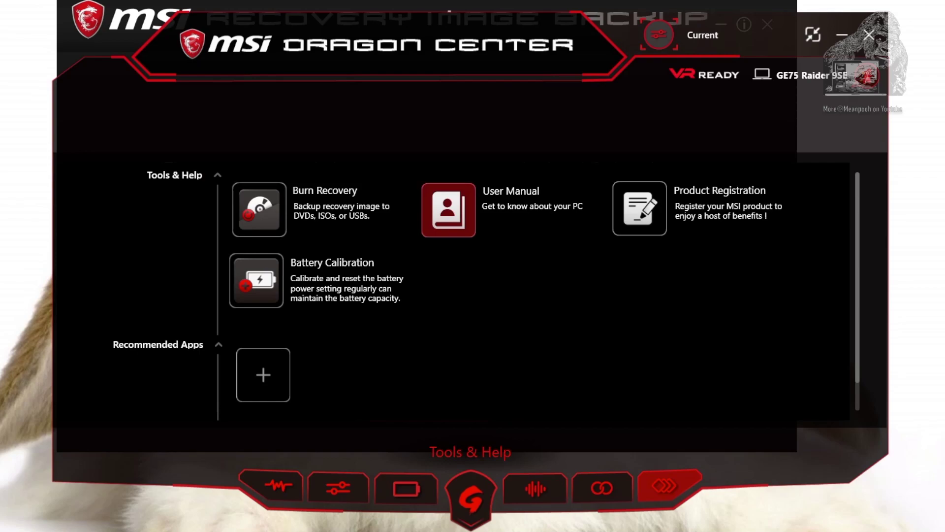
Open the User Manual from Tools & Help, look through its language folders and close the file window.
{"action": "left_click", "coordinate": [448, 210]}
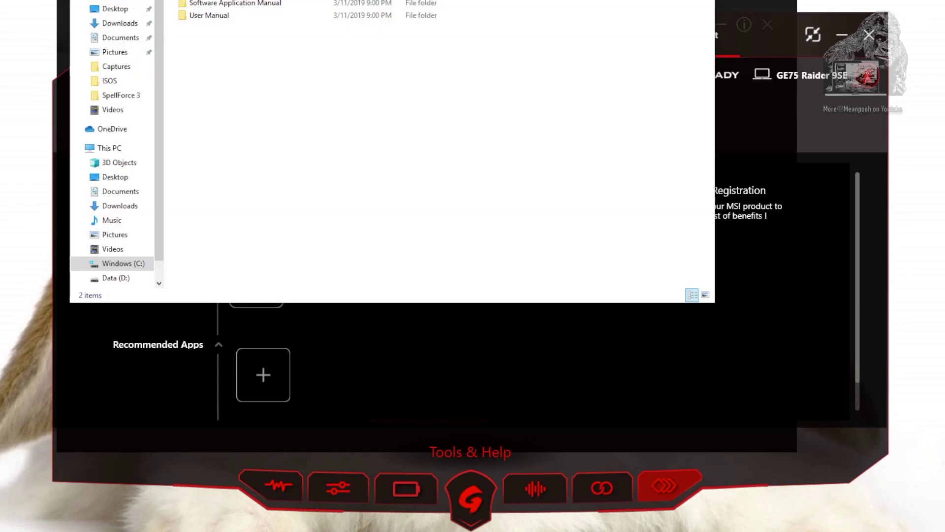
{"action": "double_click", "coordinate": [209, 15]}
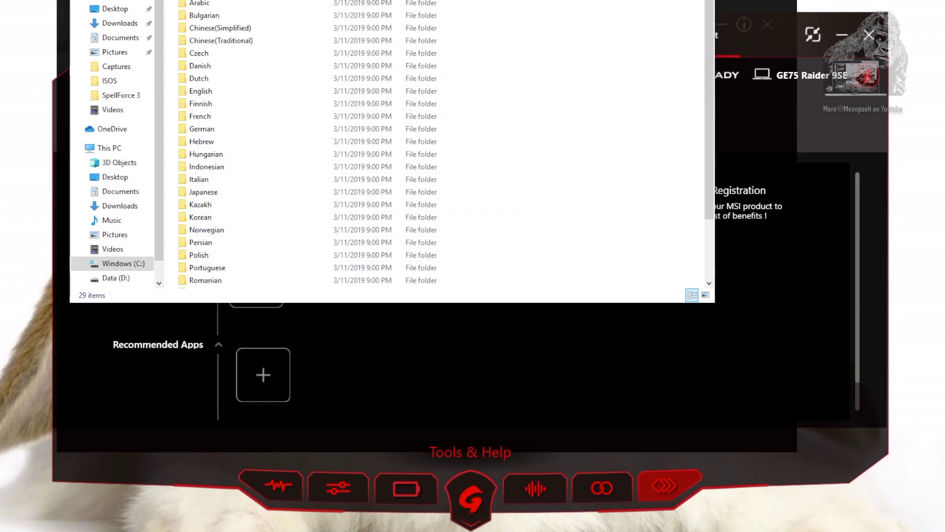
{"action": "key", "text": "alt+F4"}
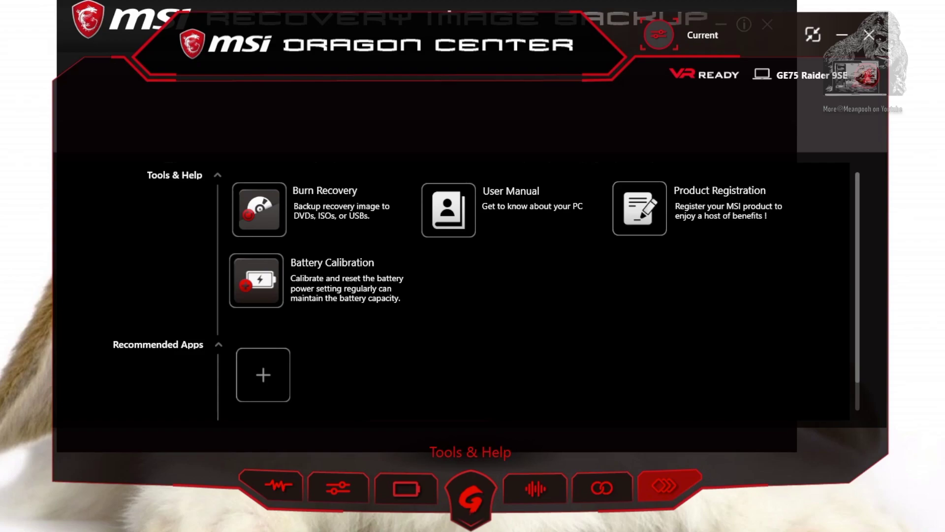
Review the installed MSI apps offered as Recommended Apps shortcuts without adding any, and close the Recovery Image Backup window.
{"action": "left_click", "coordinate": [263, 375]}
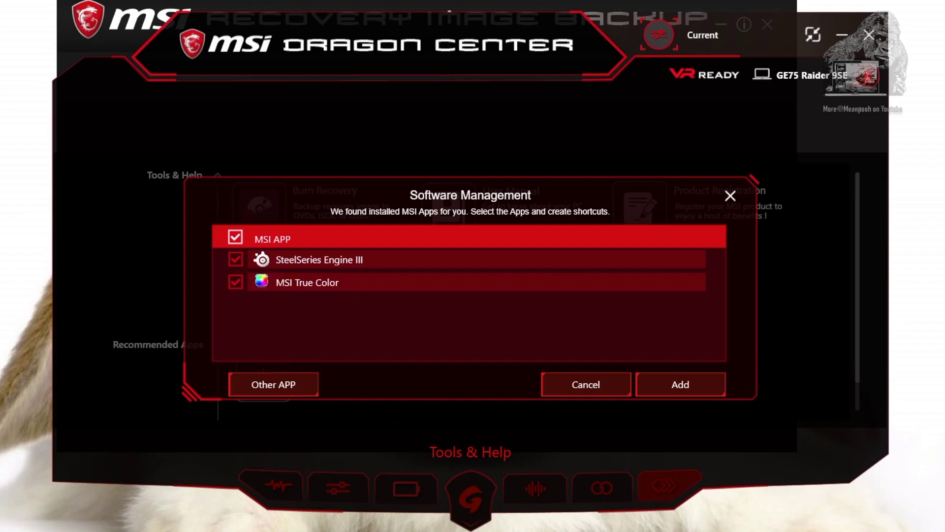
{"action": "left_click", "coordinate": [585, 384]}
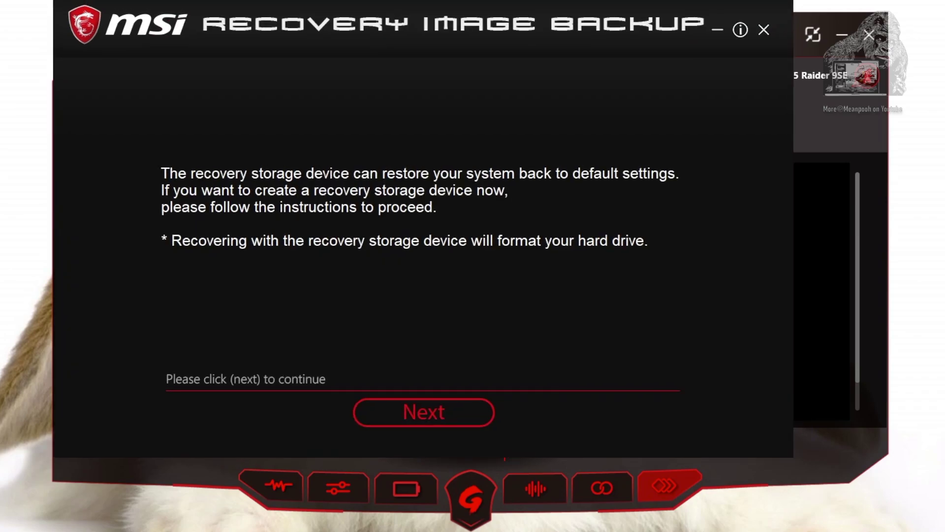
{"action": "left_click_drag", "start_coordinate": [424, 27], "coordinate": [429, 45]}
{"action": "left_click", "coordinate": [770, 46]}
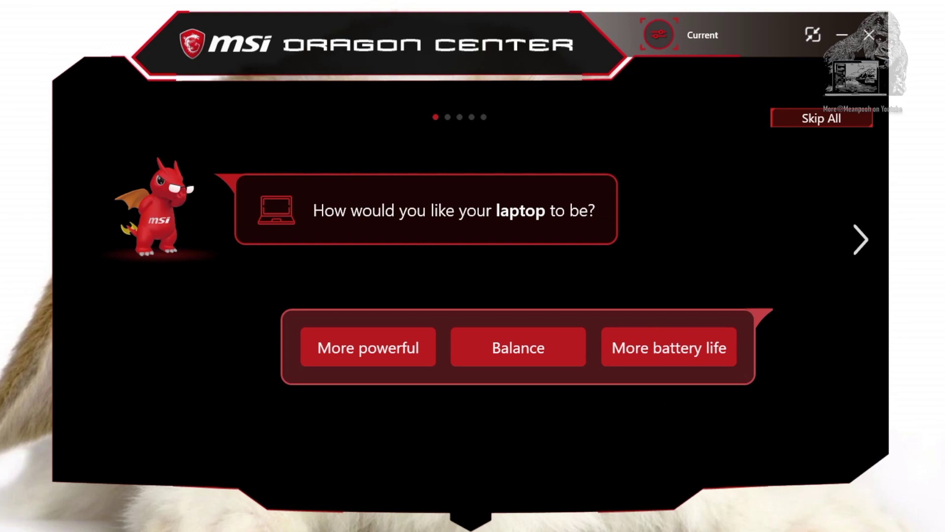
Page through the laptop preference questionnaire to the question about usual system use, without answering any question.
{"action": "left_click", "coordinate": [861, 240]}
{"action": "left_click", "coordinate": [860, 239]}
{"action": "left_click", "coordinate": [861, 239]}
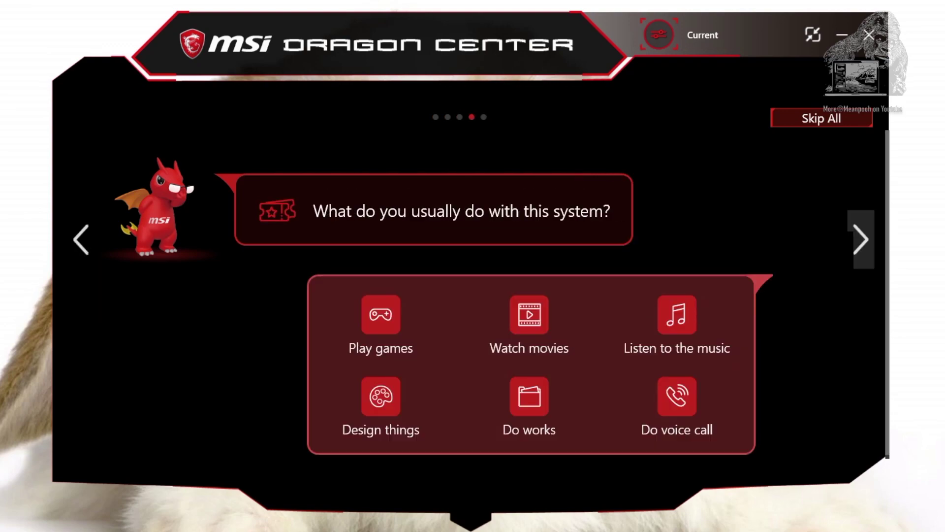